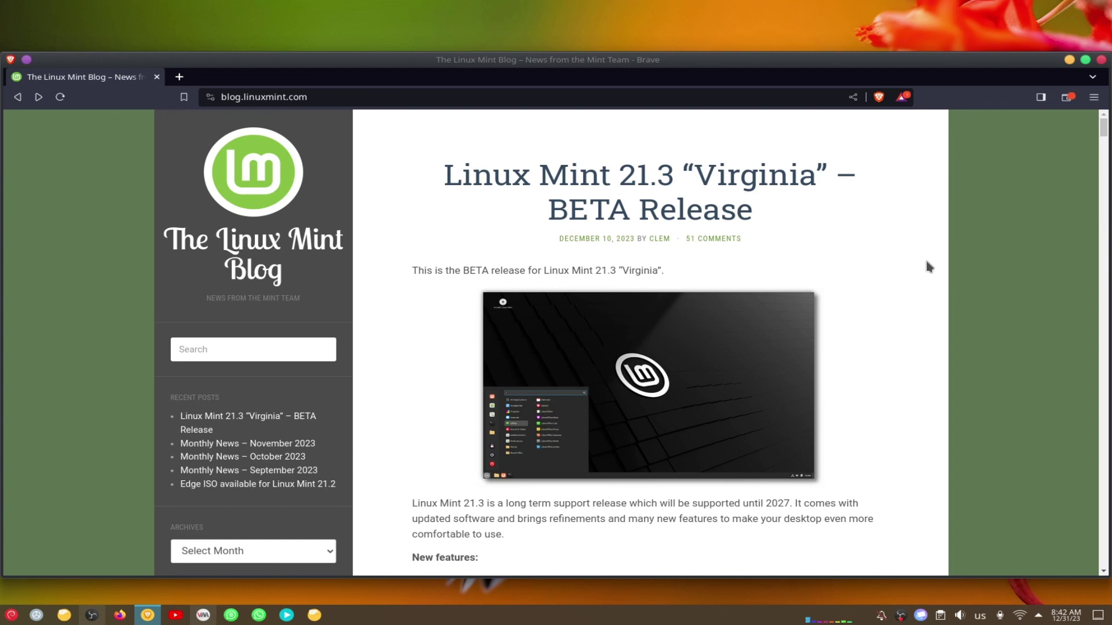
# - Open the 'What's new in Linux Mint 21.3' page and read down to the Hypnotix section
pyautogui.scroll(-6, 926, 263)
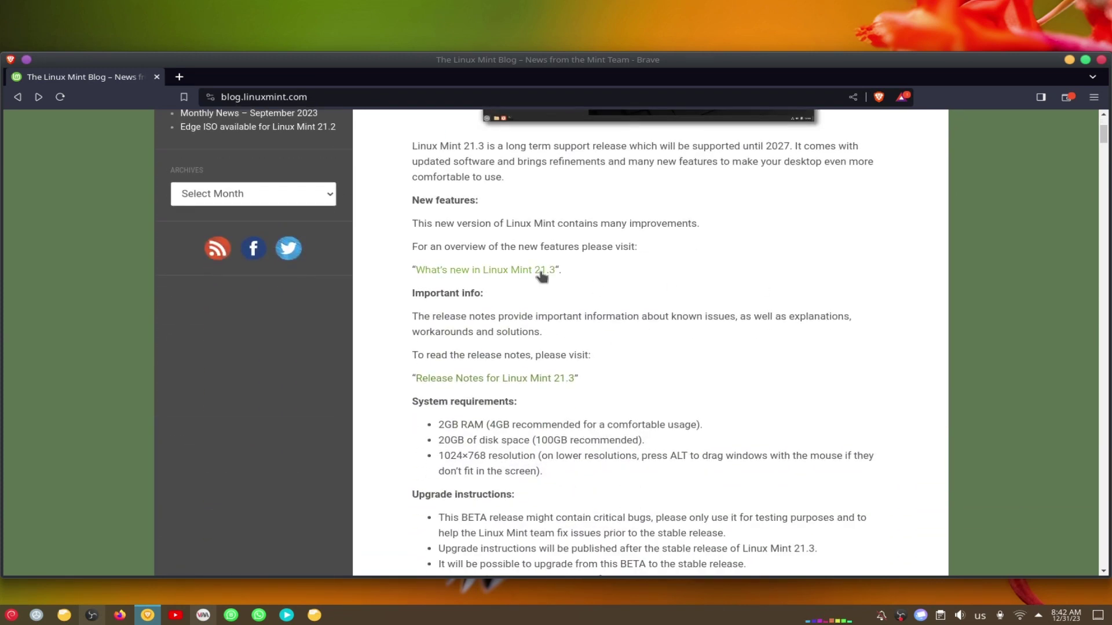
pyautogui.click(540, 271)
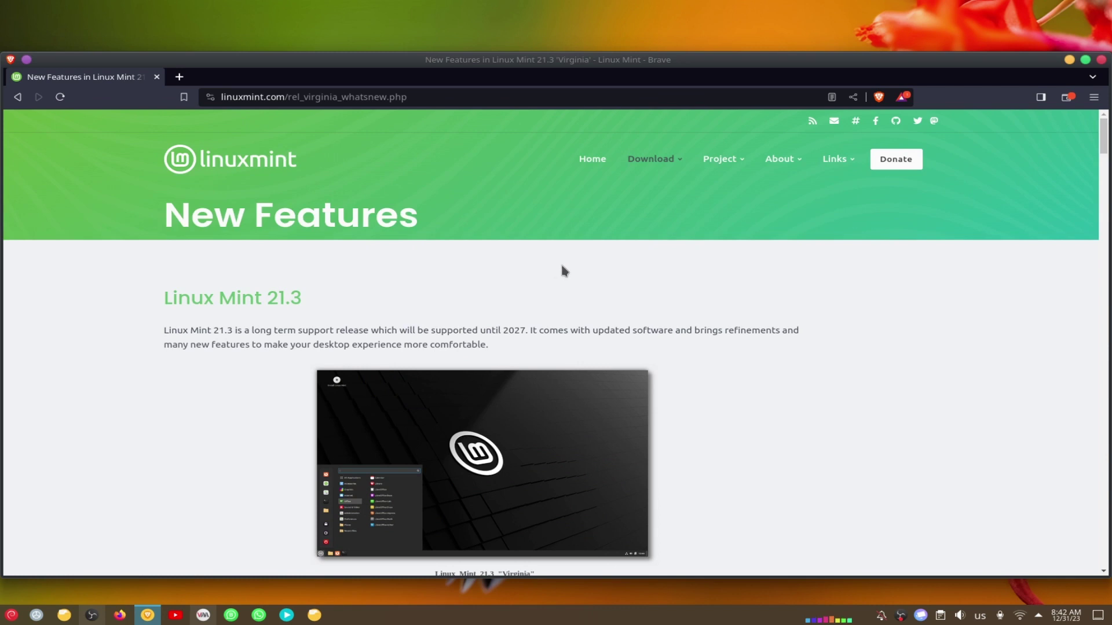
pyautogui.scroll(-7, 658, 261)
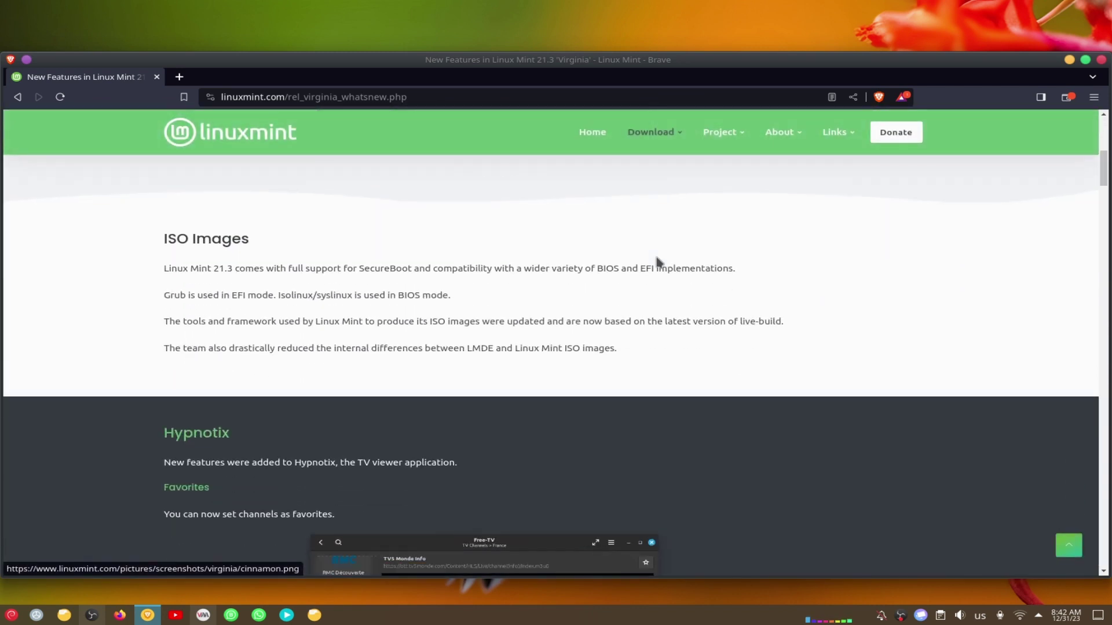
pyautogui.scroll(-2, 658, 262)
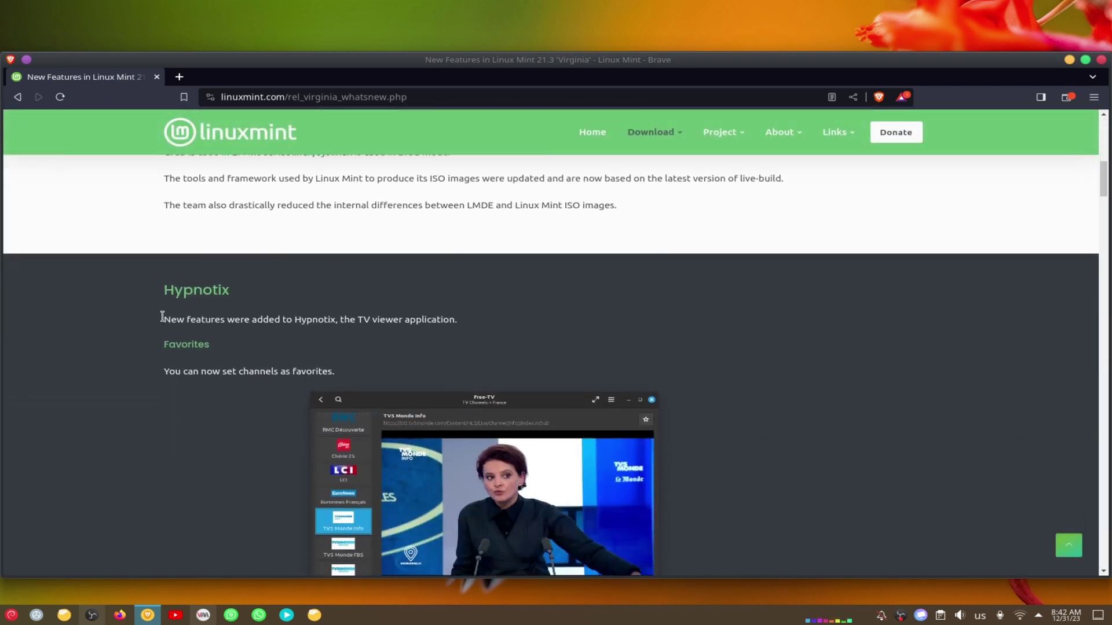
pyautogui.moveTo(162, 316); pyautogui.dragTo(457, 321)
pyautogui.click(588, 313)
# - Read on past the Hypnotix Custom channels part to the Yt-dlp updates heading
pyautogui.scroll(-3, 667, 314)
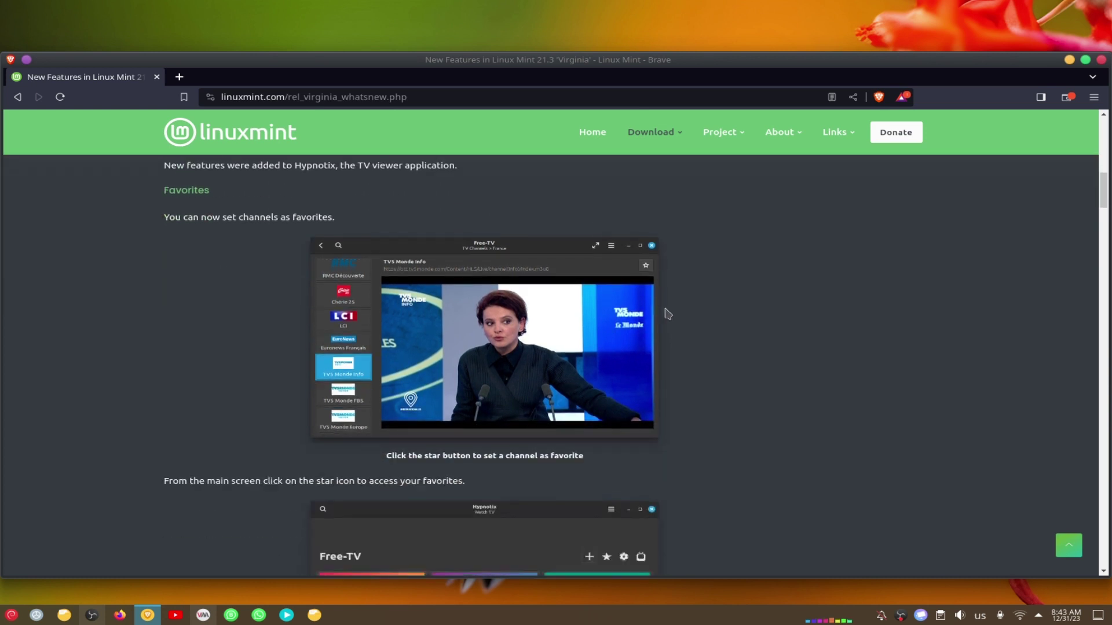
pyautogui.scroll(-8, 661, 314)
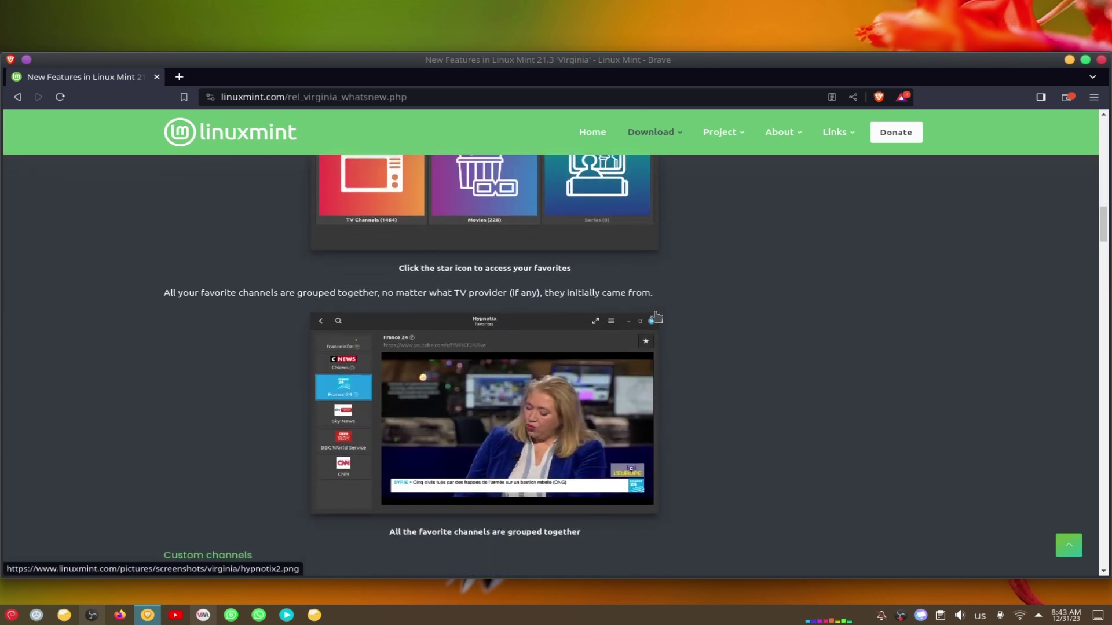
pyautogui.scroll(-1, 657, 316)
pyautogui.scroll(-3, 658, 316)
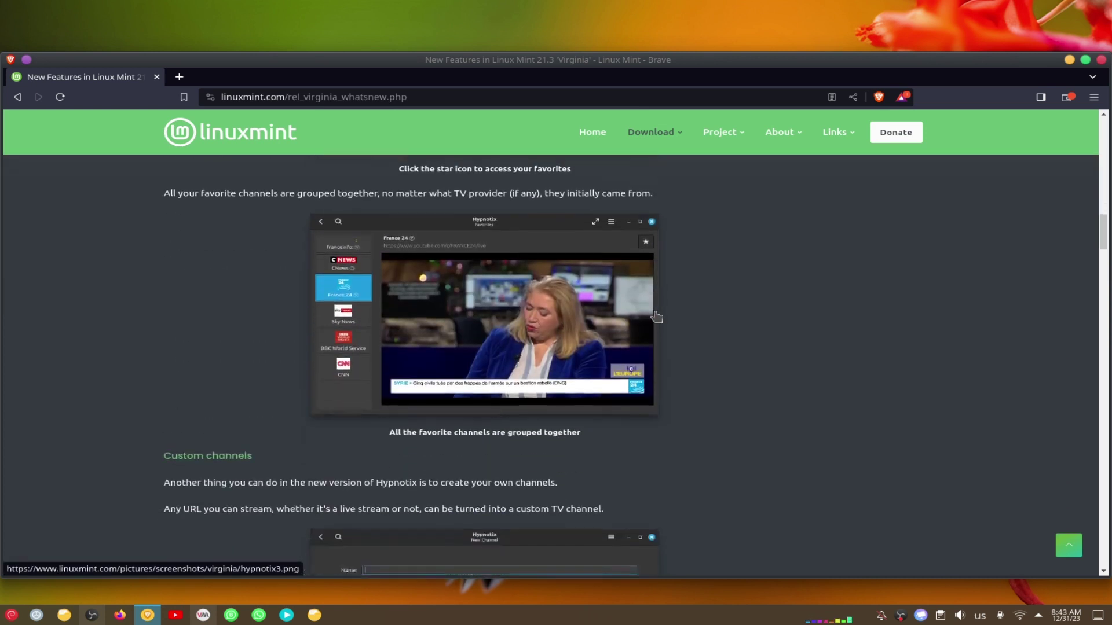
pyautogui.moveTo(159, 377); pyautogui.dragTo(284, 384)
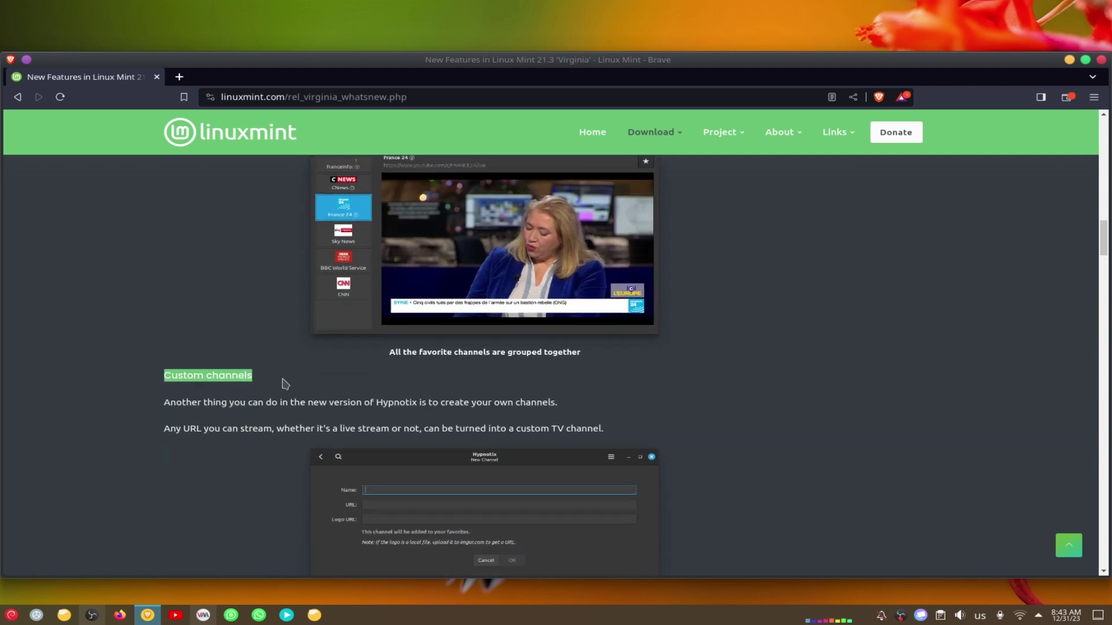
pyautogui.click(534, 372)
pyautogui.scroll(-6, 534, 372)
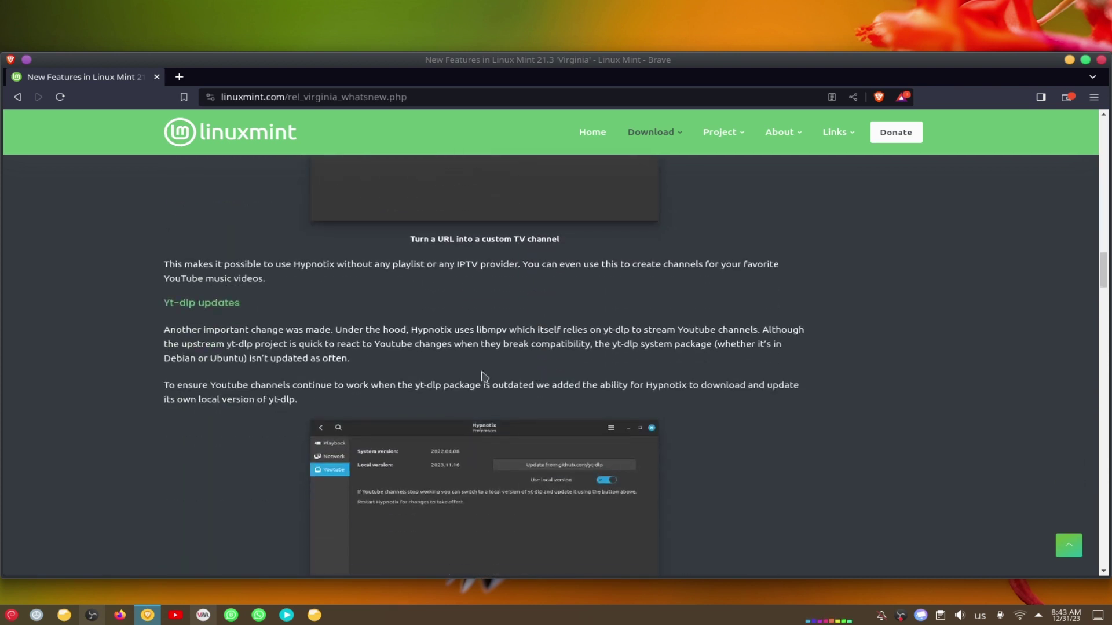
pyautogui.moveTo(155, 309); pyautogui.dragTo(265, 310)
pyautogui.click(308, 311)
# - Read the Cinnamon 6.0 section and continue down through the Wayland part of the page
pyautogui.scroll(-7, 504, 325)
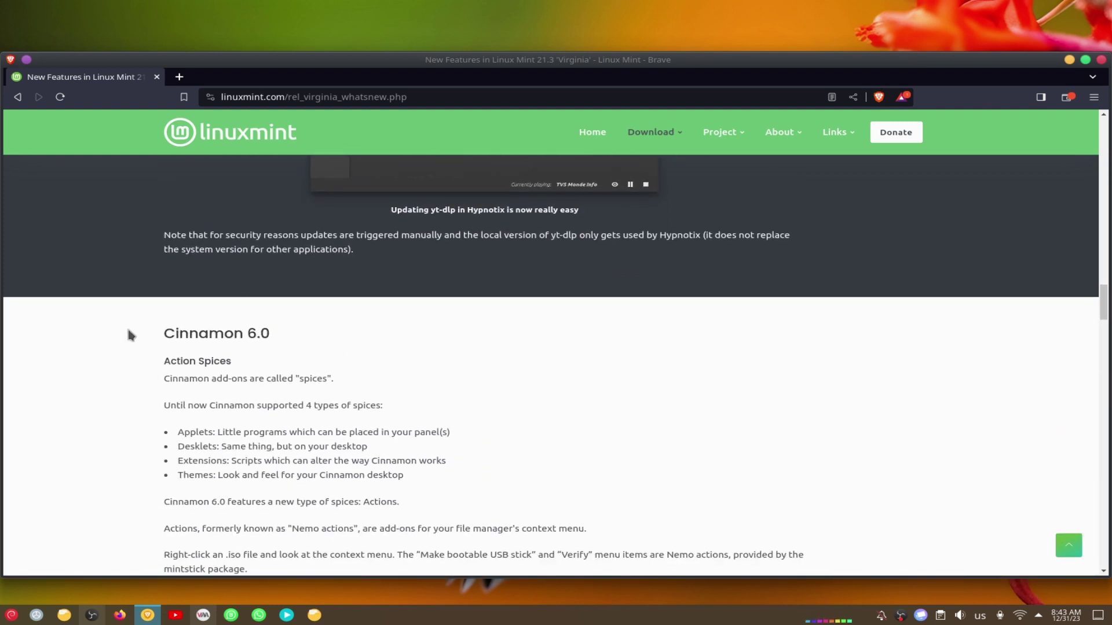
pyautogui.moveTo(129, 325); pyautogui.dragTo(276, 328)
pyautogui.click(501, 331)
pyautogui.scroll(-1, 502, 331)
pyautogui.scroll(-10, 506, 340)
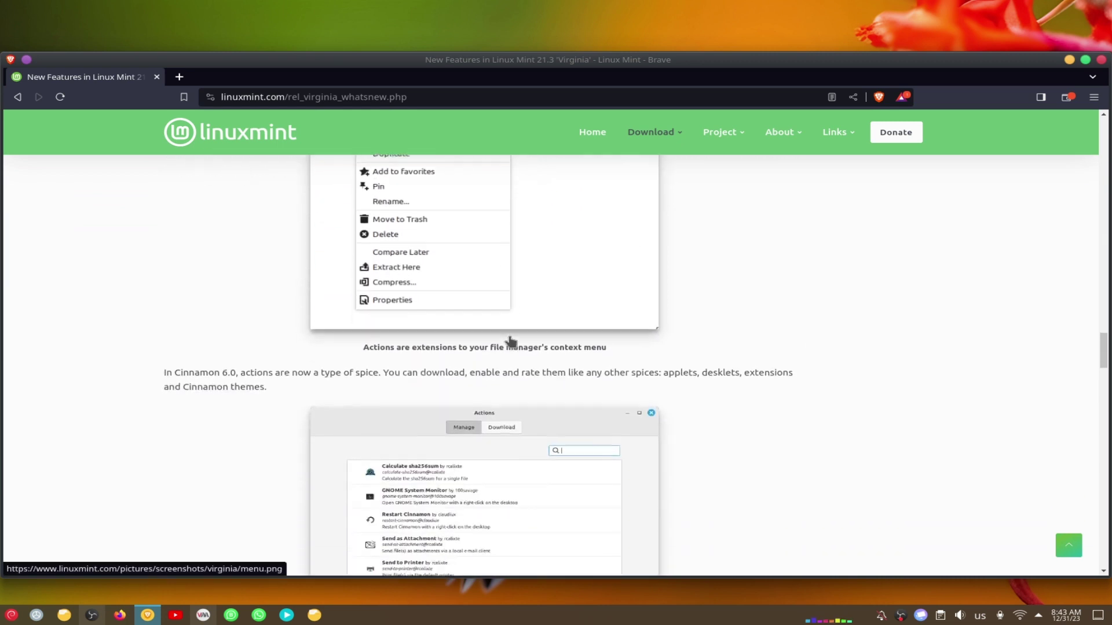
pyautogui.scroll(-8, 510, 342)
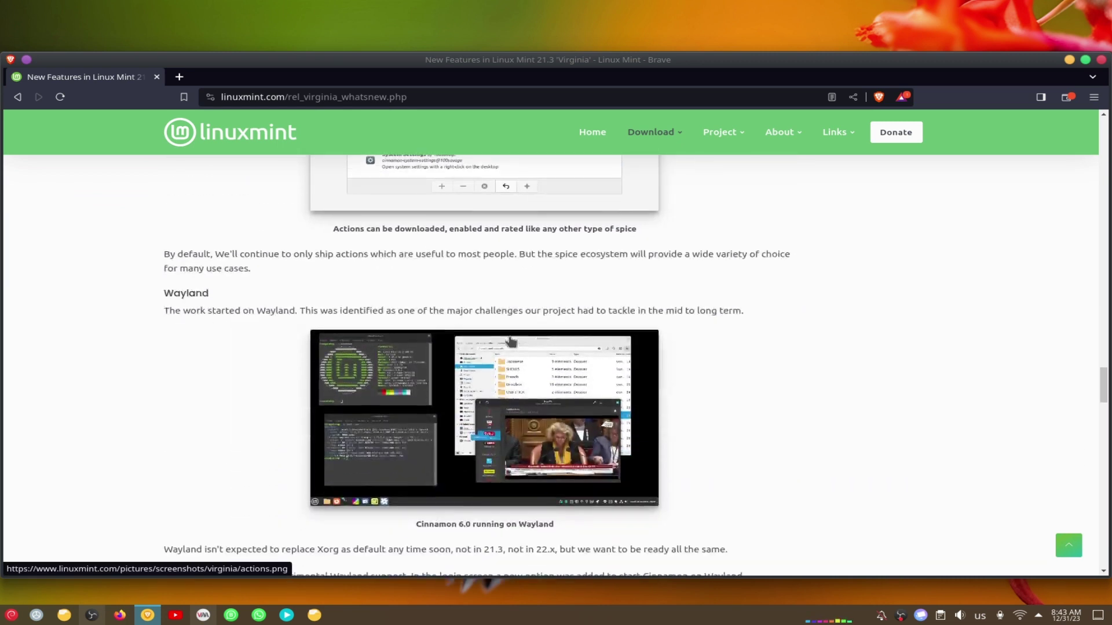
pyautogui.scroll(-7, 510, 341)
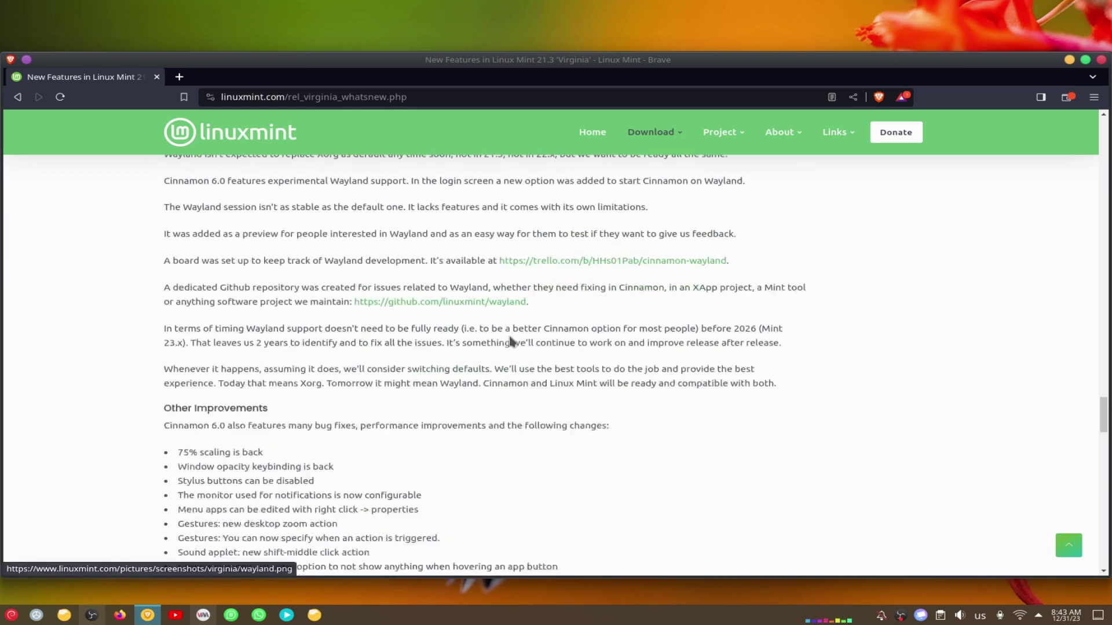
# - Read the Artwork credits to the page end, then bring up the Mint virtual machine window
pyautogui.scroll(-2, 510, 342)
pyautogui.scroll(-4, 510, 342)
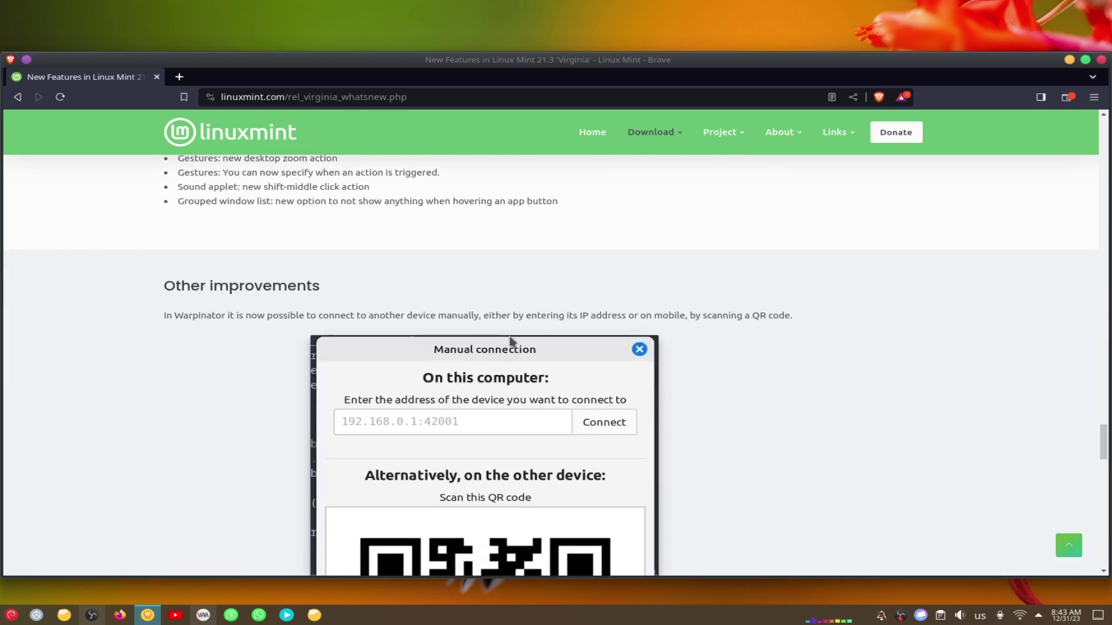
pyautogui.scroll(-9, 510, 342)
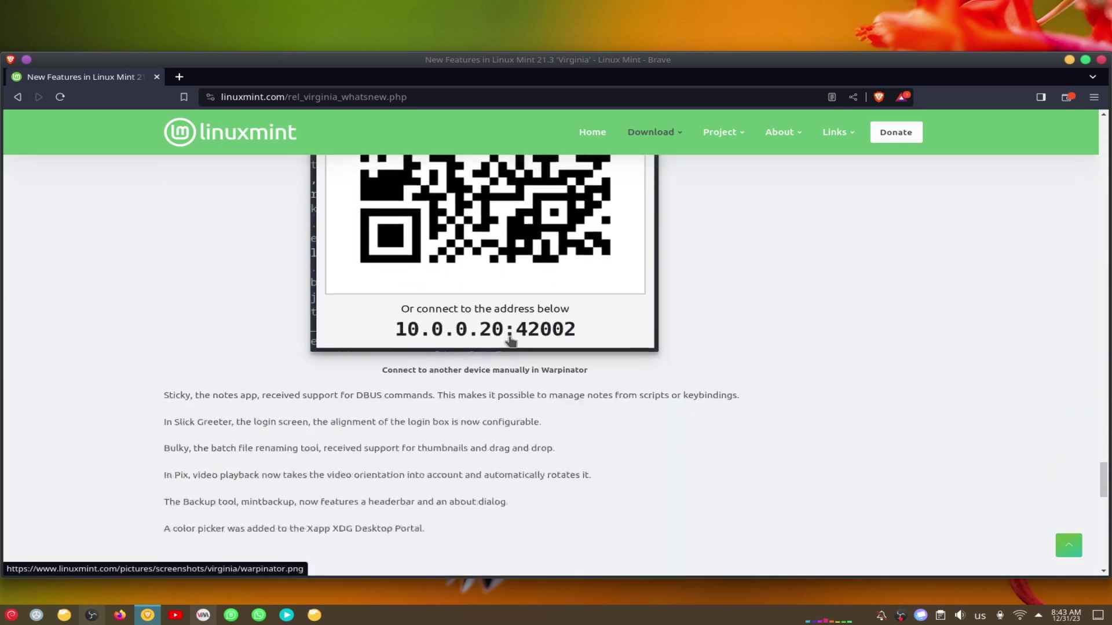
pyautogui.scroll(-7, 510, 342)
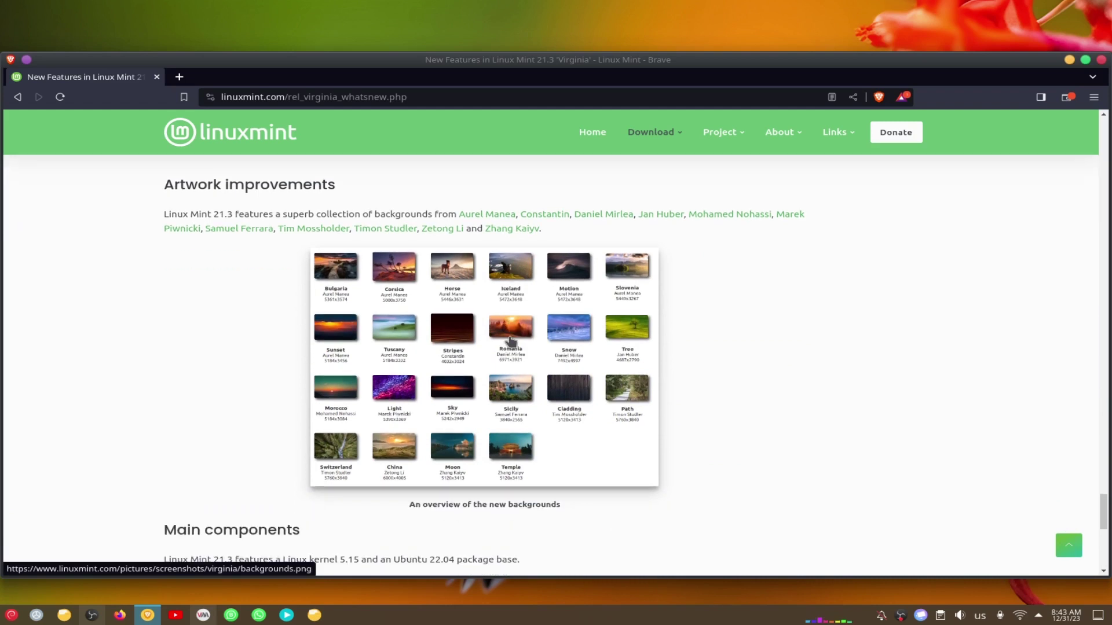
pyautogui.moveTo(193, 207); pyautogui.dragTo(558, 231)
pyautogui.click(591, 235)
pyautogui.scroll(-5, 592, 234)
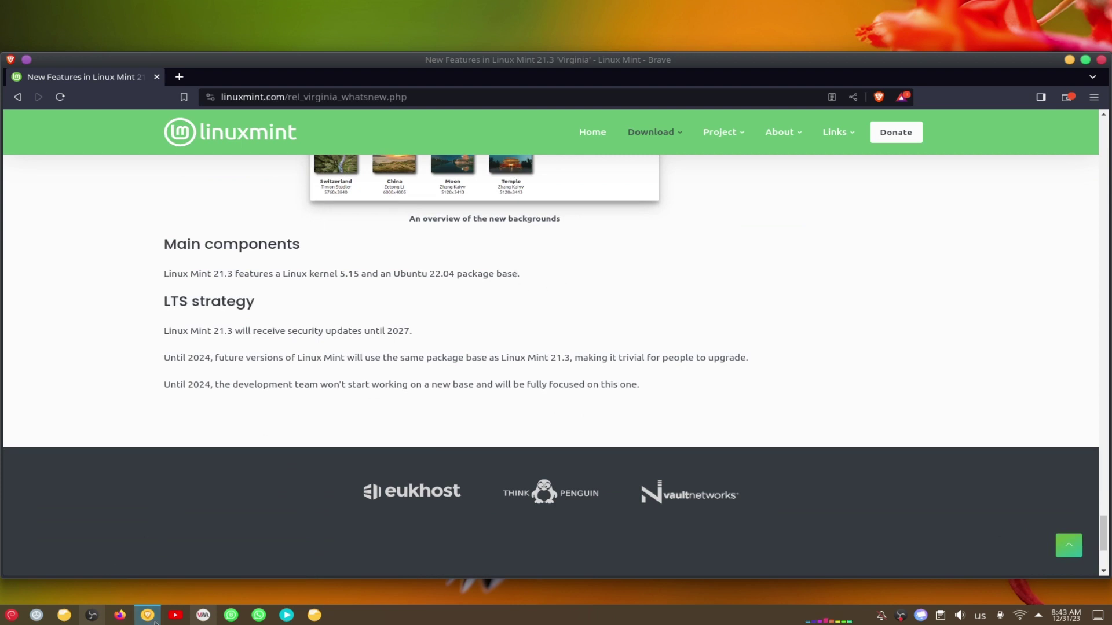
pyautogui.click(202, 615)
# - Show the Mint guest full screen and try resizing the application menu before closing it
pyautogui.press('F11')
pyautogui.click(15, 612)
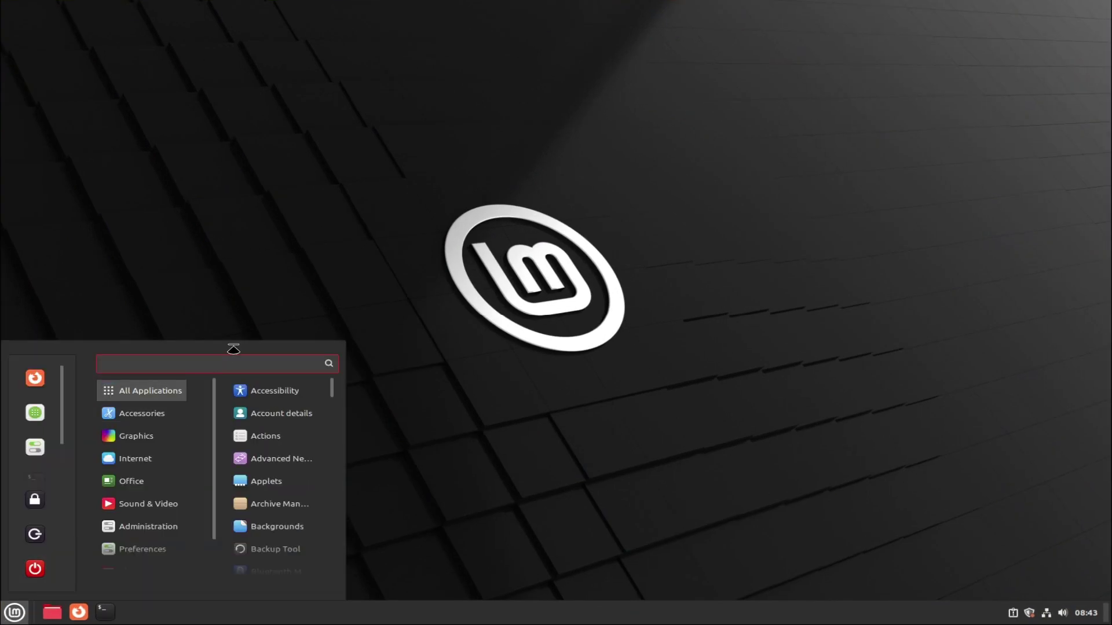
pyautogui.moveTo(235, 348); pyautogui.dragTo(235, 64)
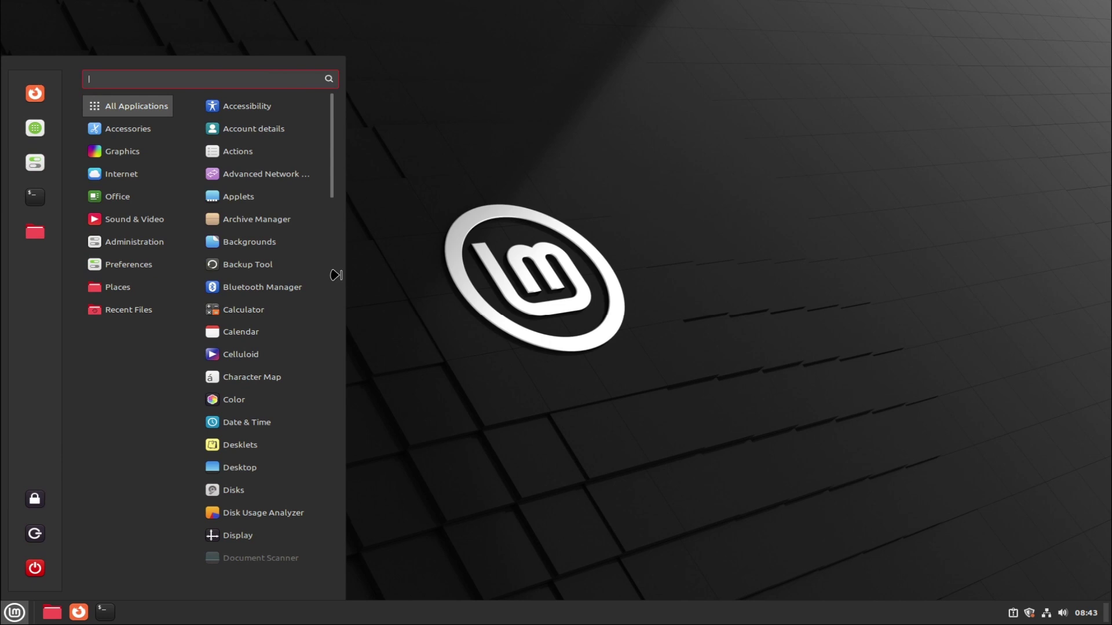
pyautogui.moveTo(336, 275); pyautogui.dragTo(235, 338)
pyautogui.moveTo(219, 63); pyautogui.dragTo(210, 470)
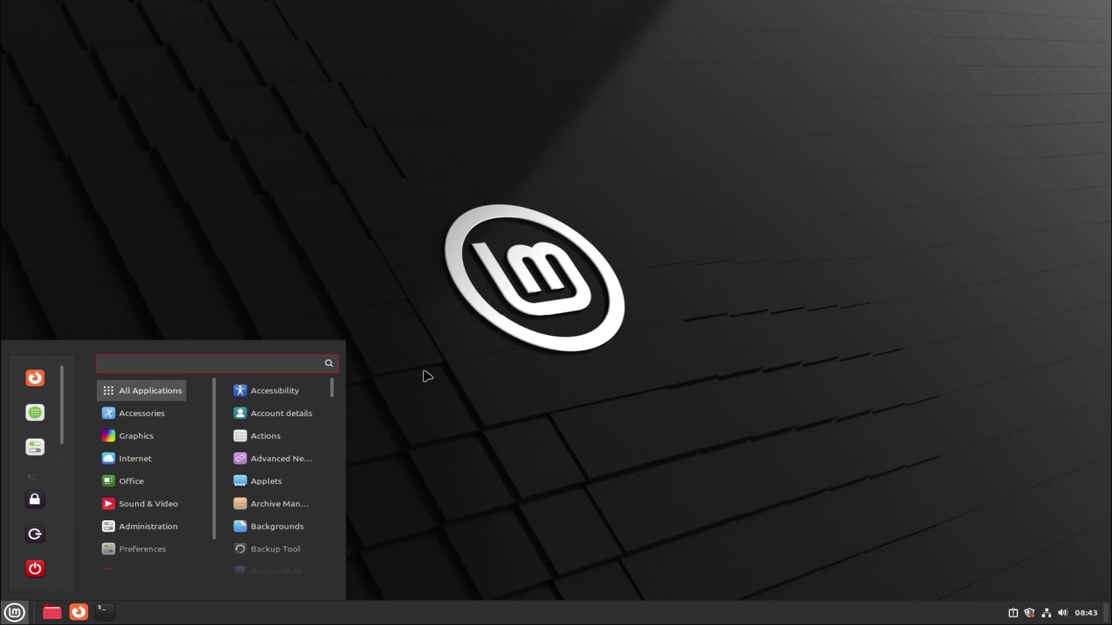
pyautogui.click(428, 377)
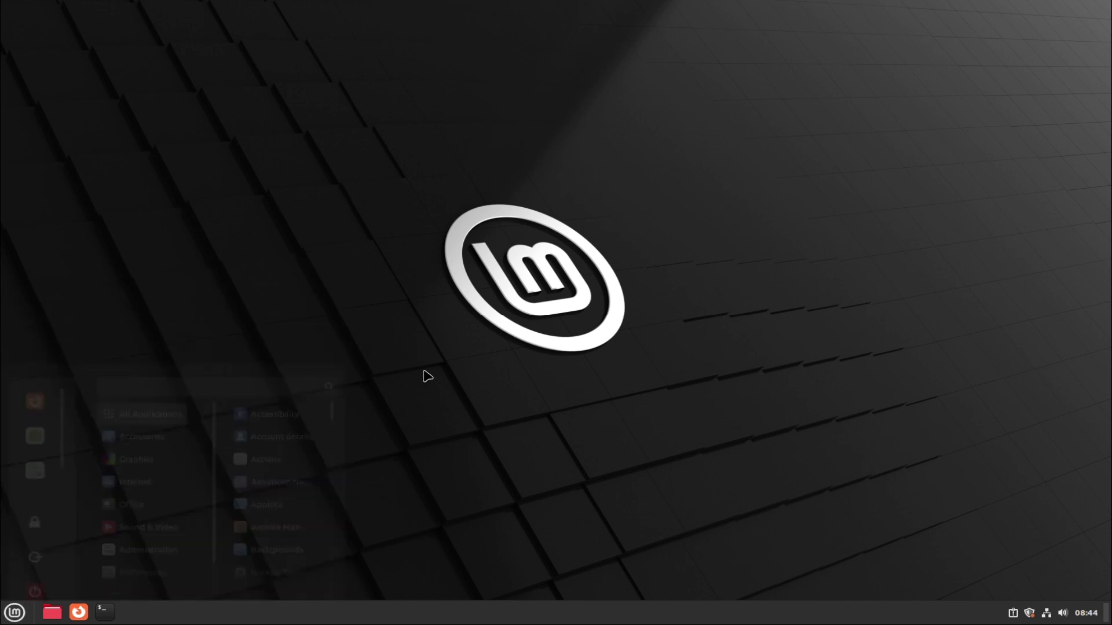
# - Search the Mint menu for 'the' and launch Themes
pyautogui.click(15, 613)
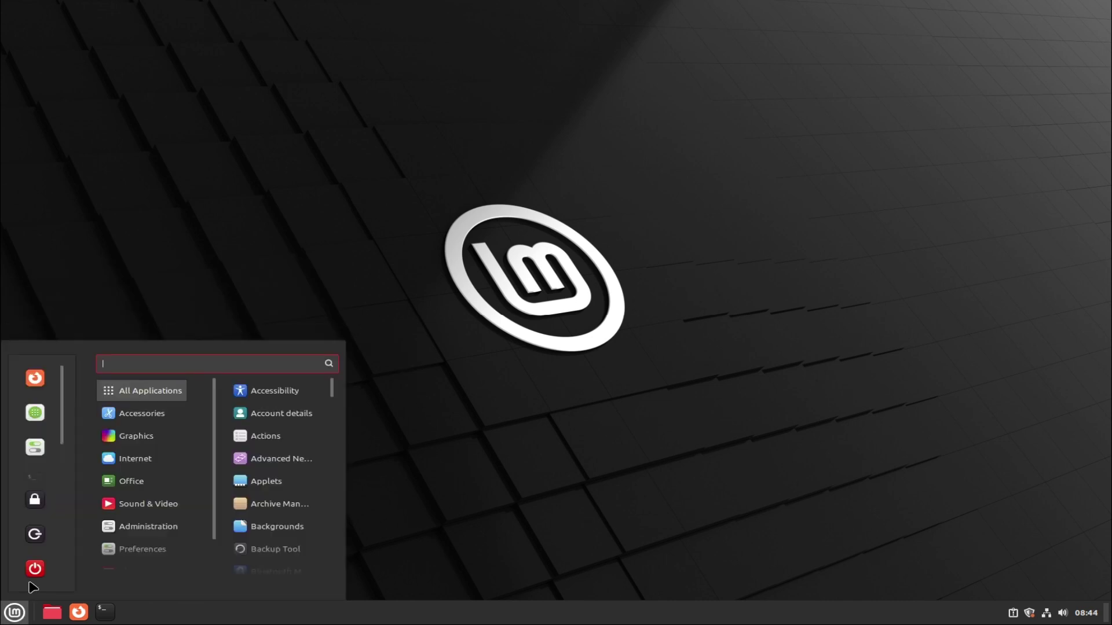
pyautogui.write('the')
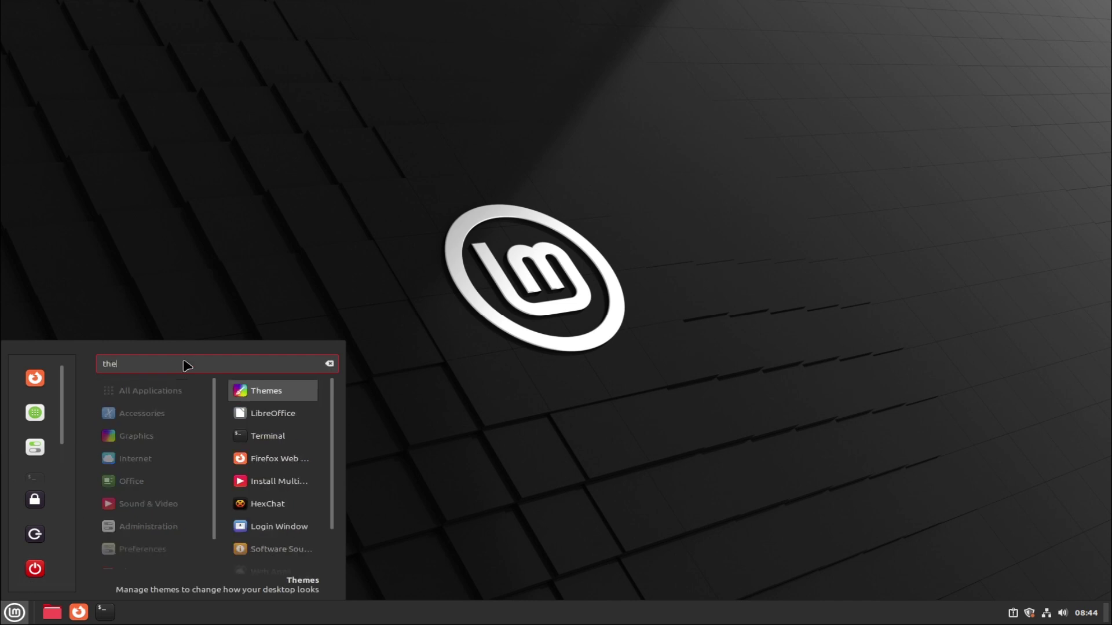
pyautogui.press('Return')
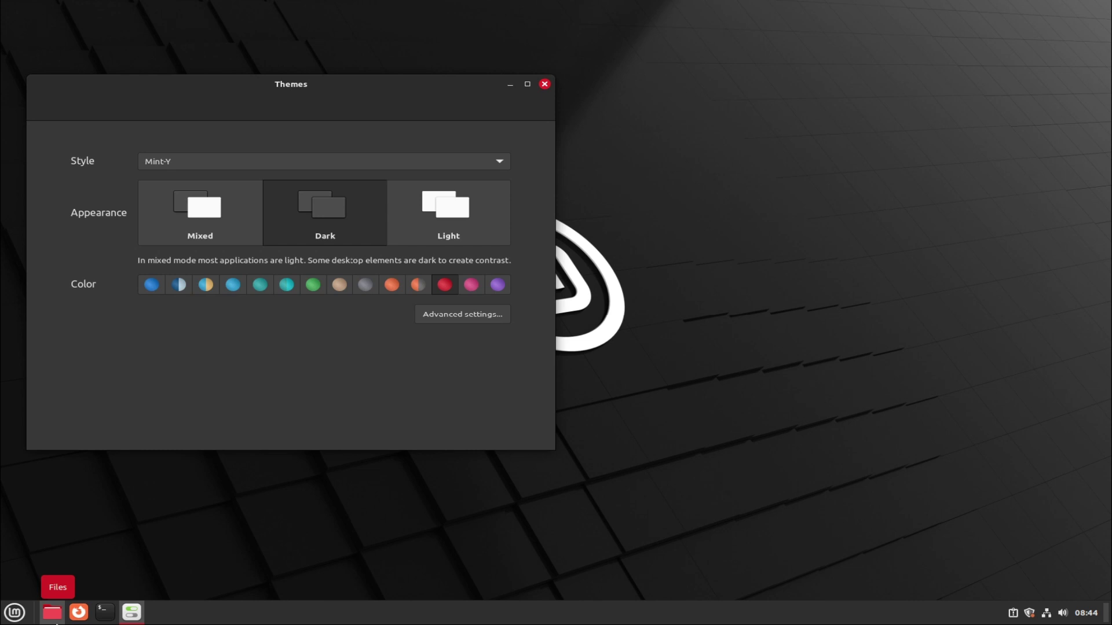
# - Open the home folder and preview the Light, Dark and Mixed appearances
pyautogui.click(55, 620)
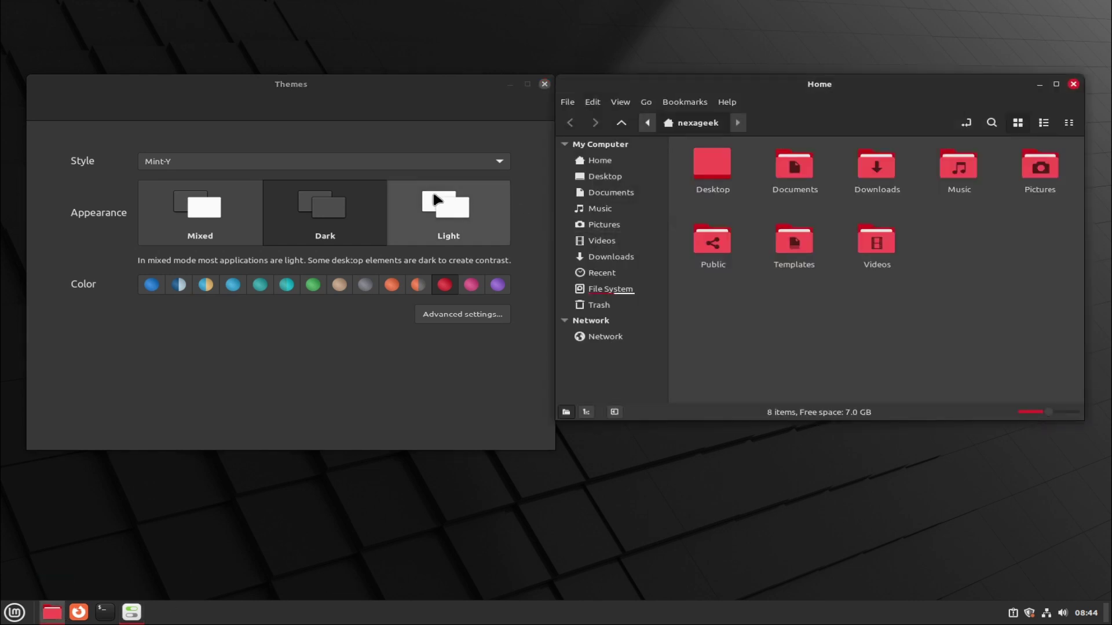
pyautogui.click(455, 217)
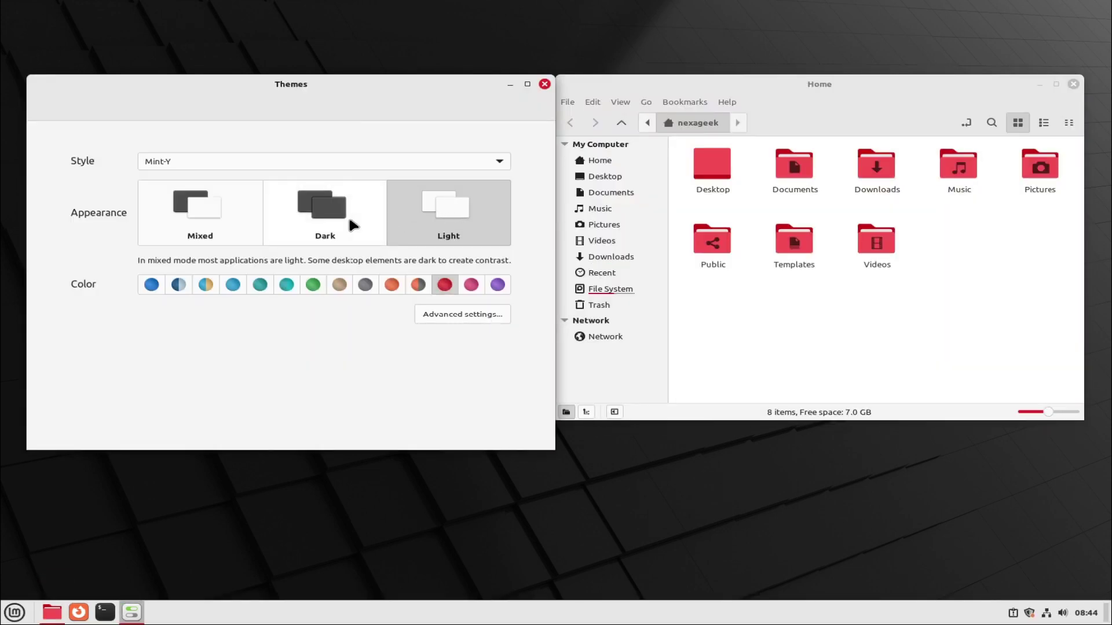
pyautogui.click(349, 221)
pyautogui.click(221, 226)
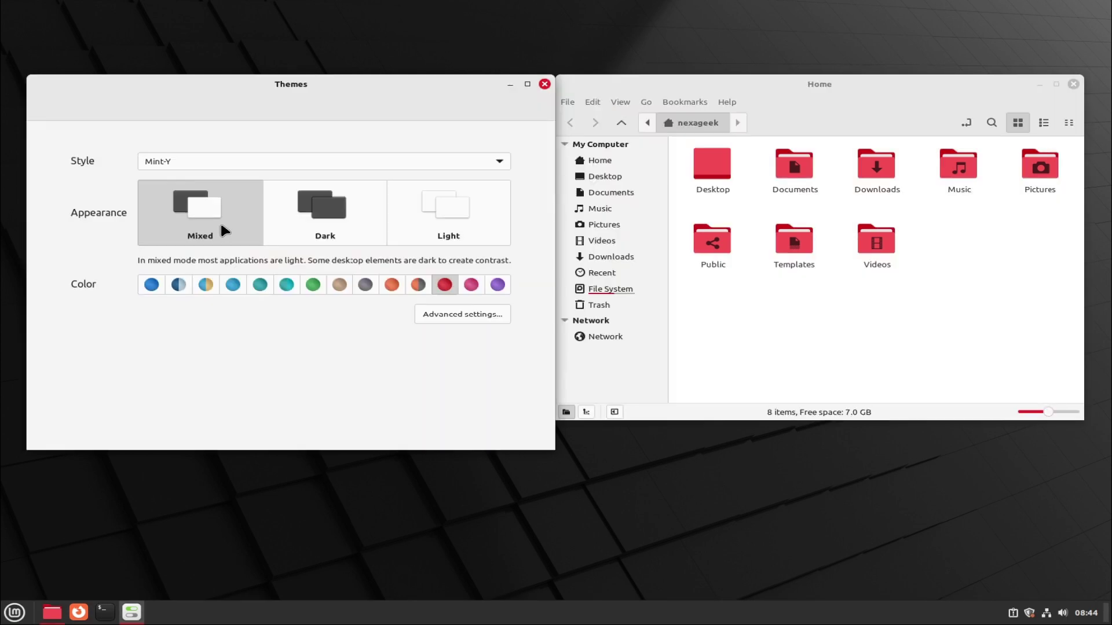
pyautogui.click(432, 214)
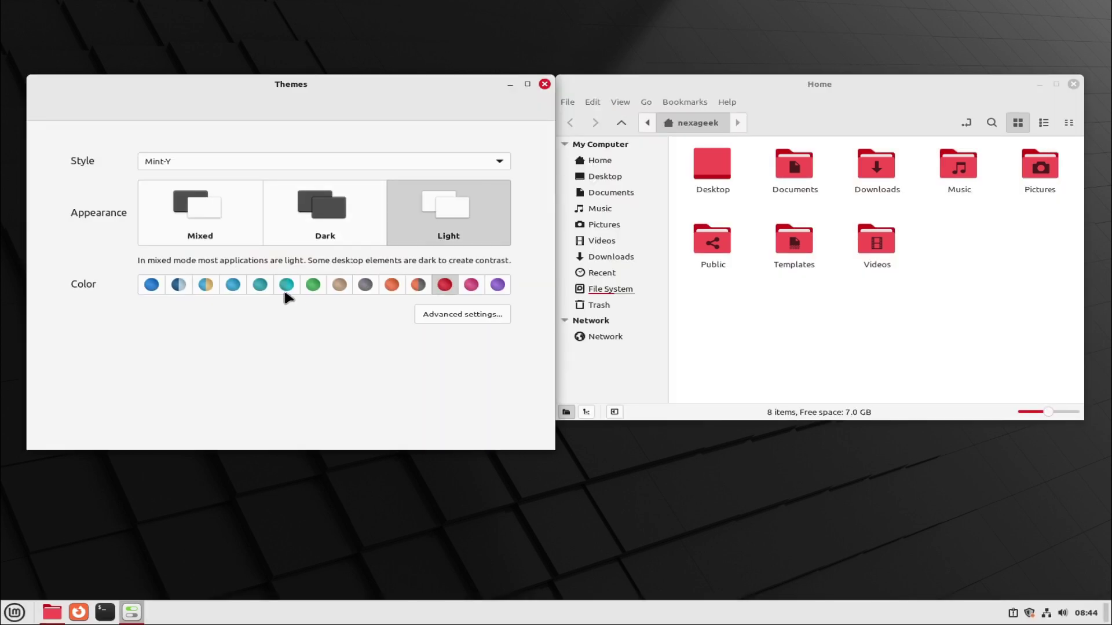
# - Preview accent colours from blue, teal, cyan and green through orange, red, pink and purple
pyautogui.click(155, 287)
pyautogui.click(178, 285)
pyautogui.click(233, 286)
pyautogui.click(260, 286)
pyautogui.click(283, 288)
pyautogui.click(312, 287)
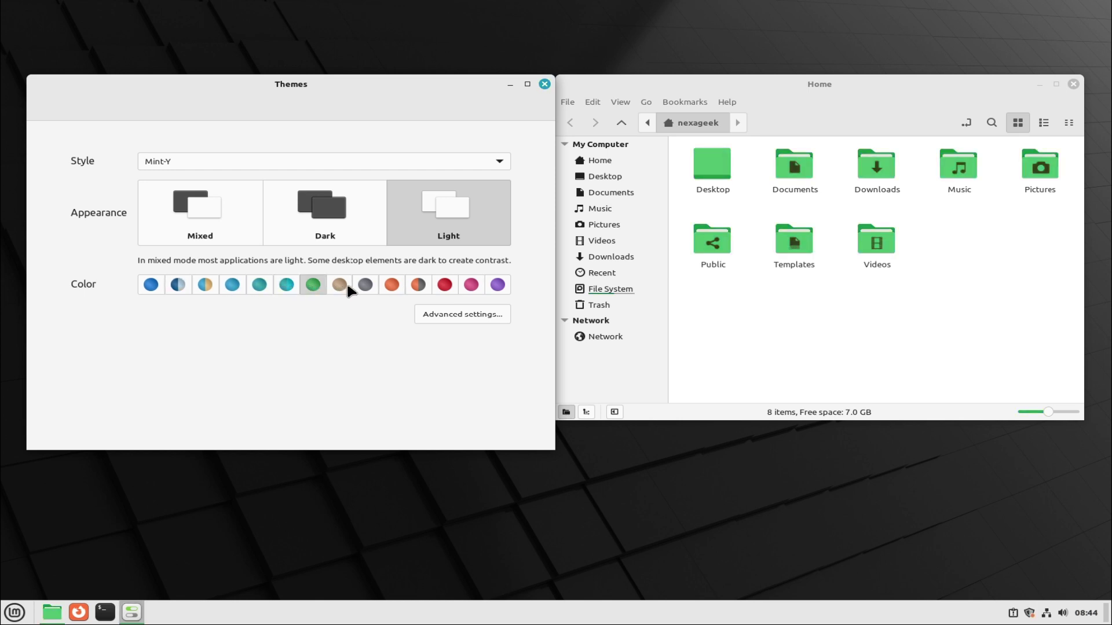
pyautogui.click(365, 285)
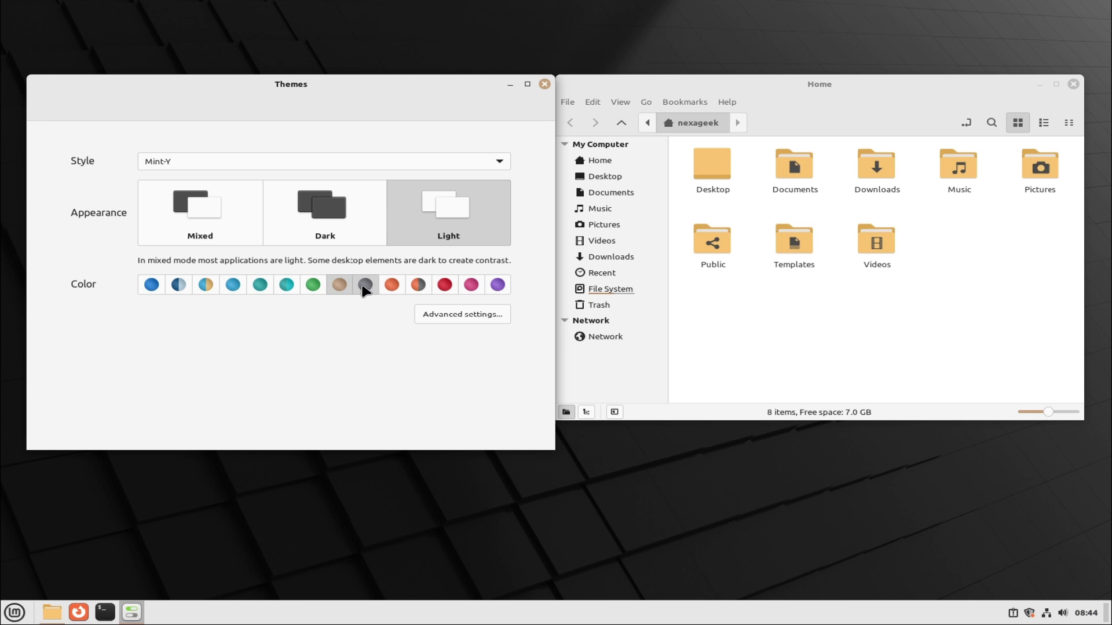
pyautogui.click(391, 286)
pyautogui.click(420, 285)
pyautogui.click(445, 286)
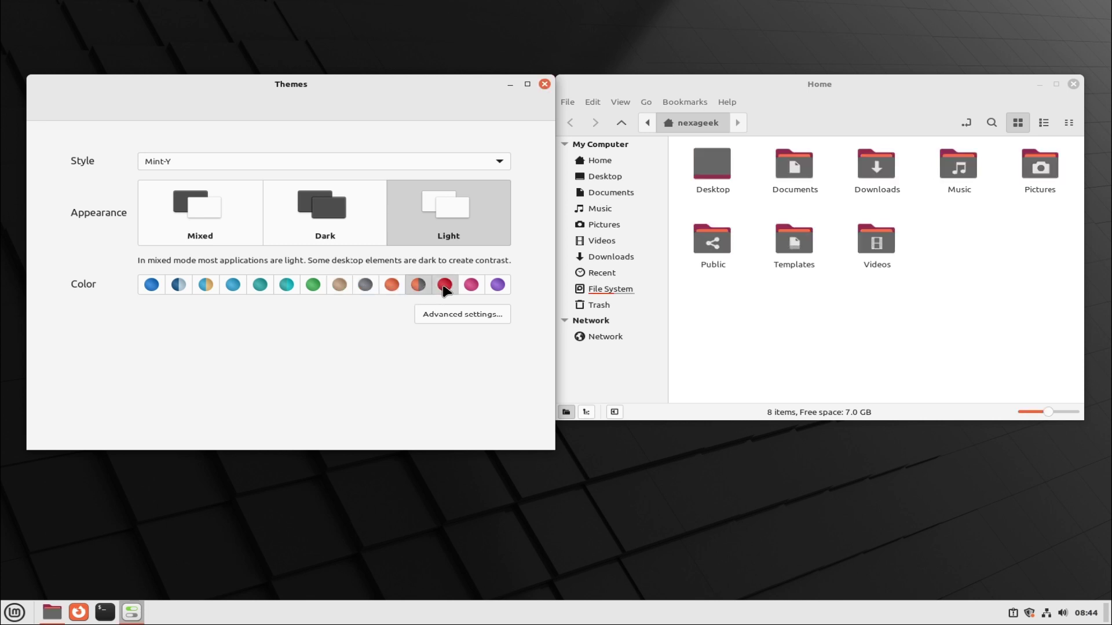
pyautogui.click(479, 286)
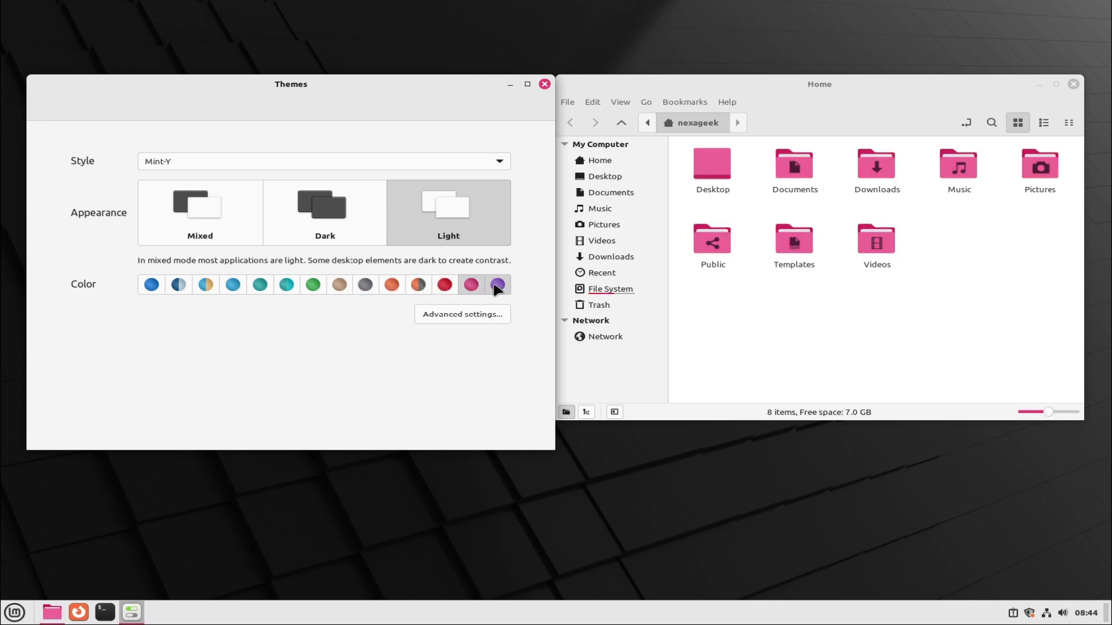
pyautogui.click(497, 285)
# - Try the Mint-X, Mint-L, HighContrast and Adwaita styles, then settle on Mint-Y with Dark appearance
pyautogui.click(430, 162)
pyautogui.click(427, 145)
pyautogui.click(426, 157)
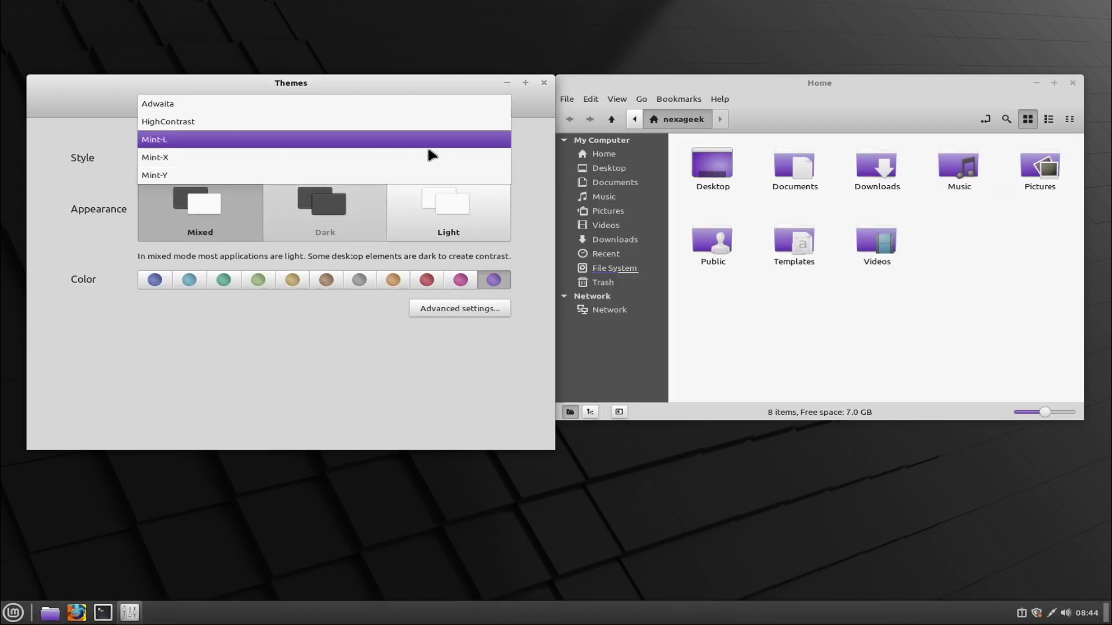
pyautogui.click(427, 144)
pyautogui.click(426, 156)
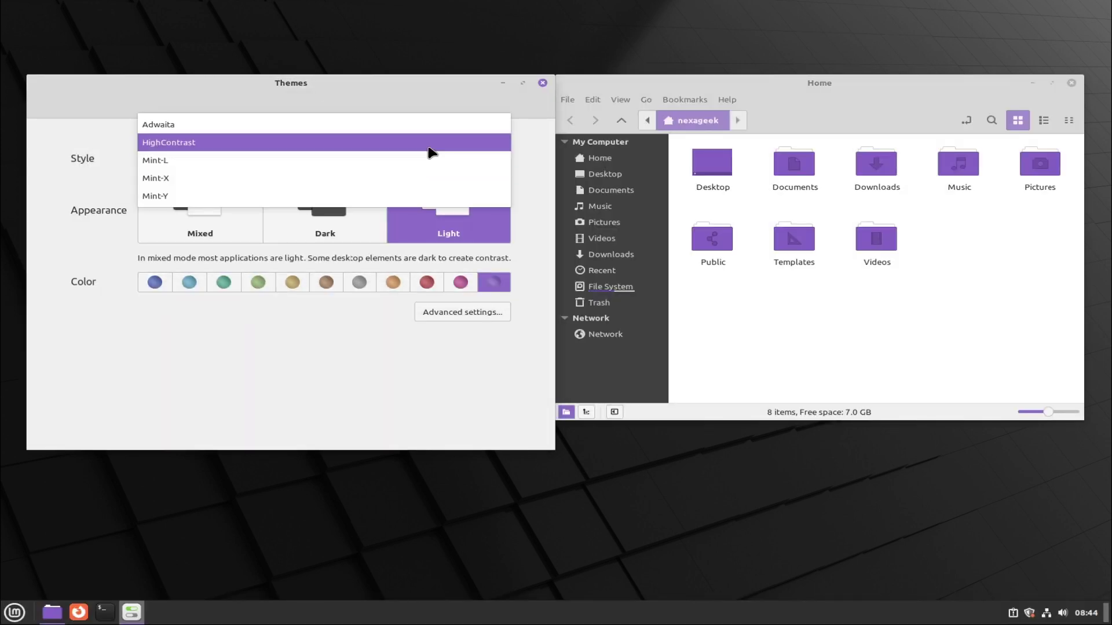
pyautogui.click(430, 152)
pyautogui.click(429, 157)
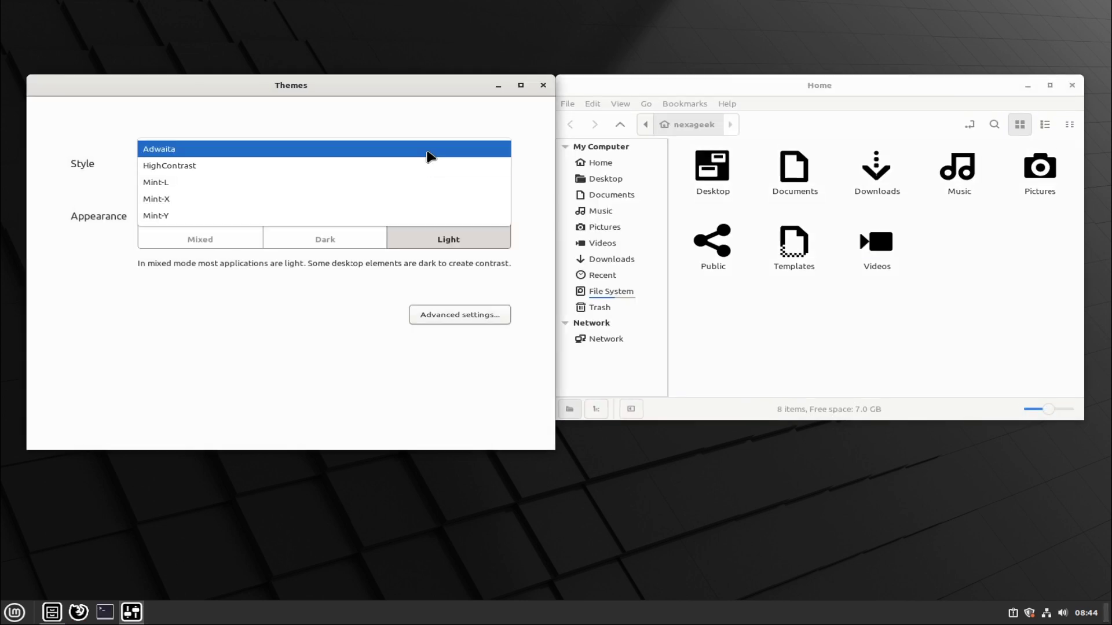
pyautogui.click(427, 149)
pyautogui.click(425, 159)
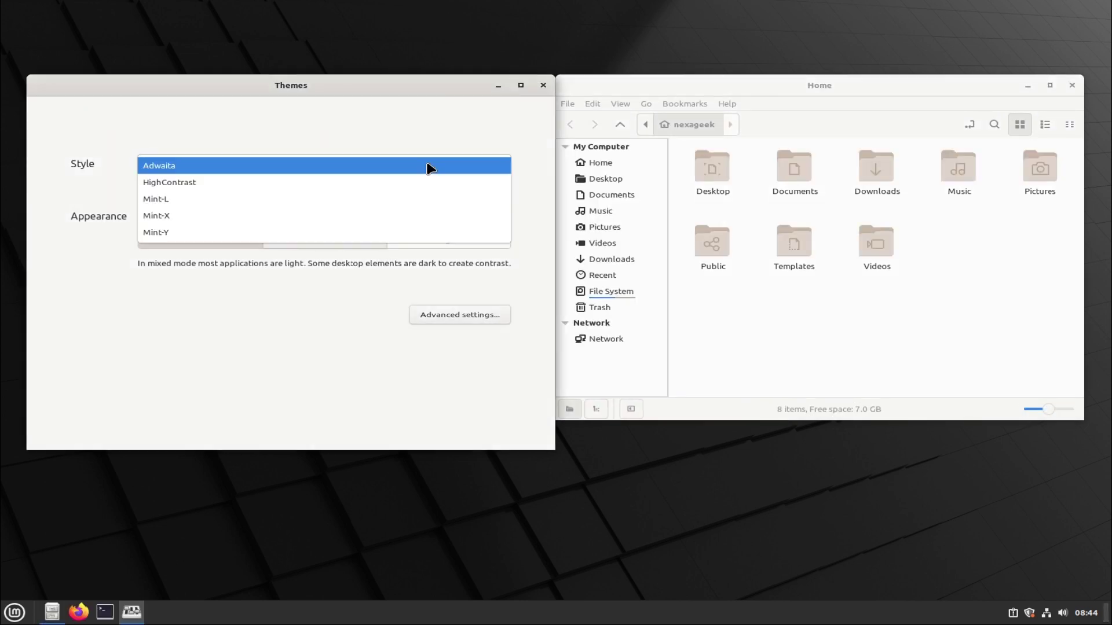
pyautogui.click(407, 232)
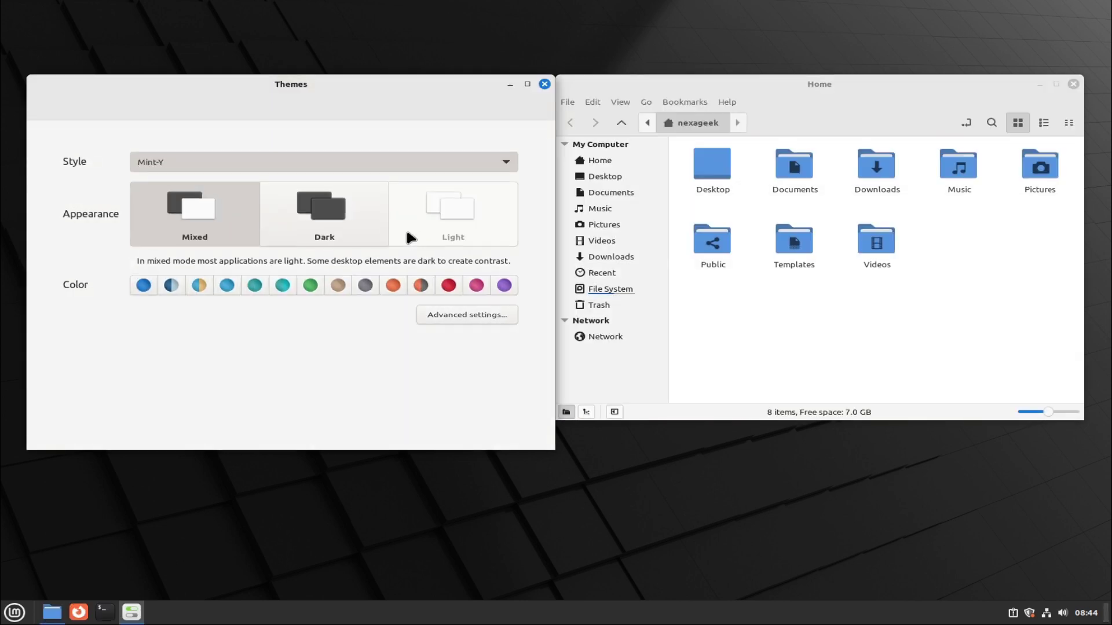
pyautogui.click(367, 221)
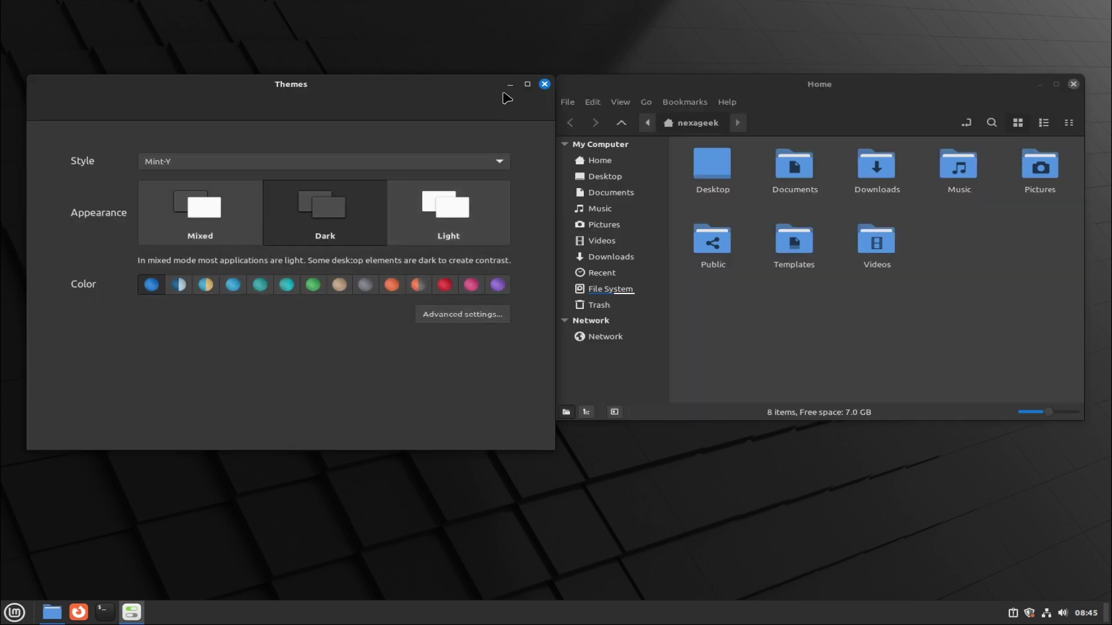
# - Close Themes and the home folder, then open Backgrounds from the desktop's context menu
pyautogui.click(544, 85)
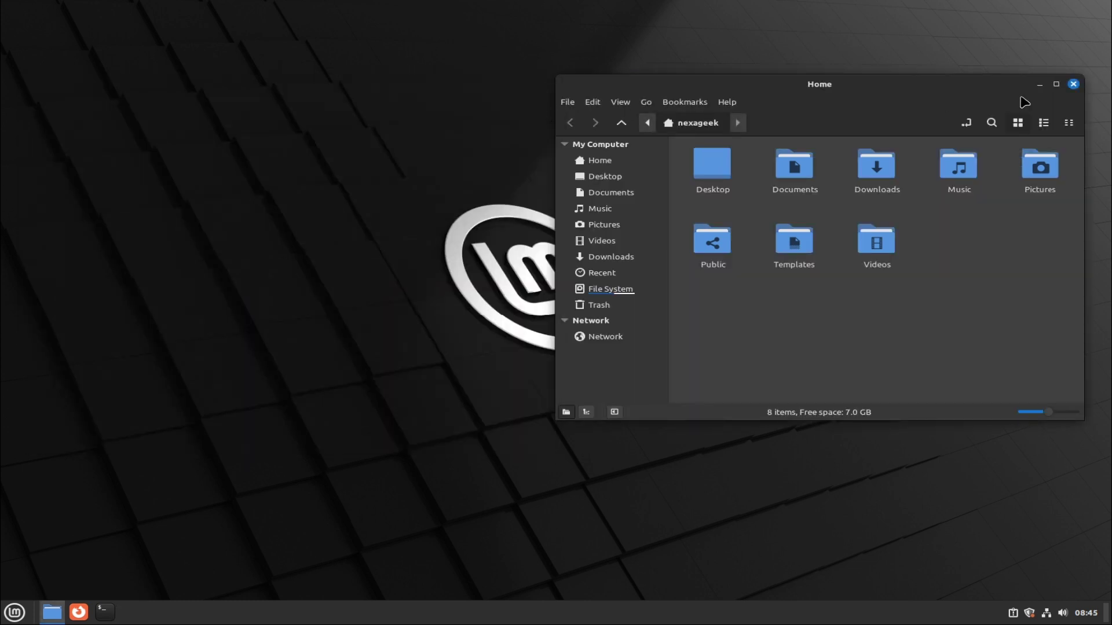
pyautogui.click(1073, 84)
pyautogui.rightClick(516, 180)
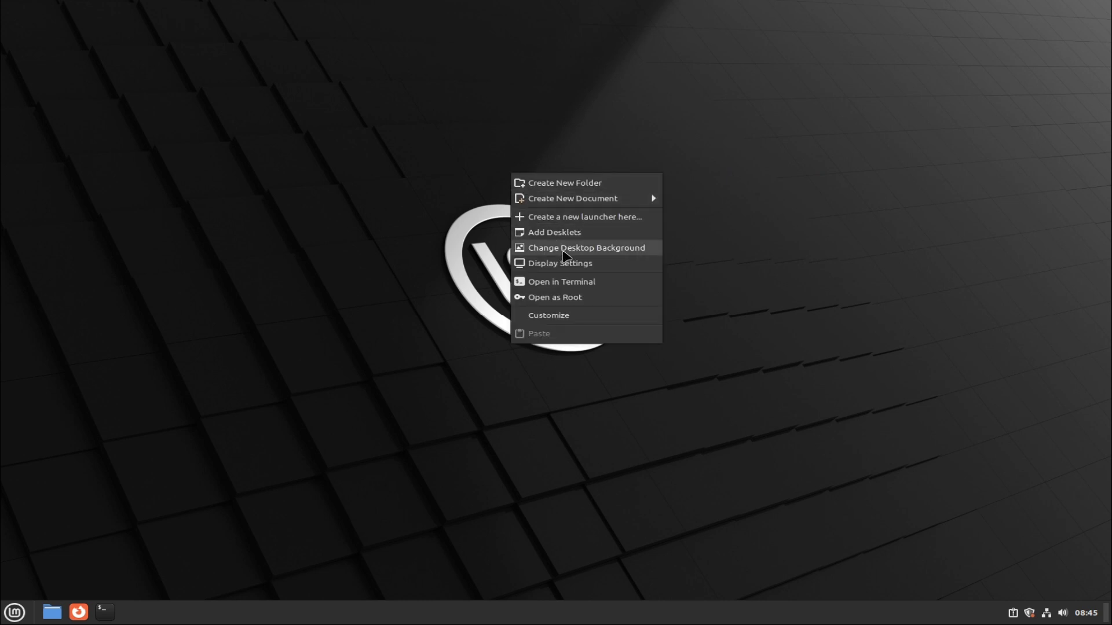
pyautogui.click(558, 251)
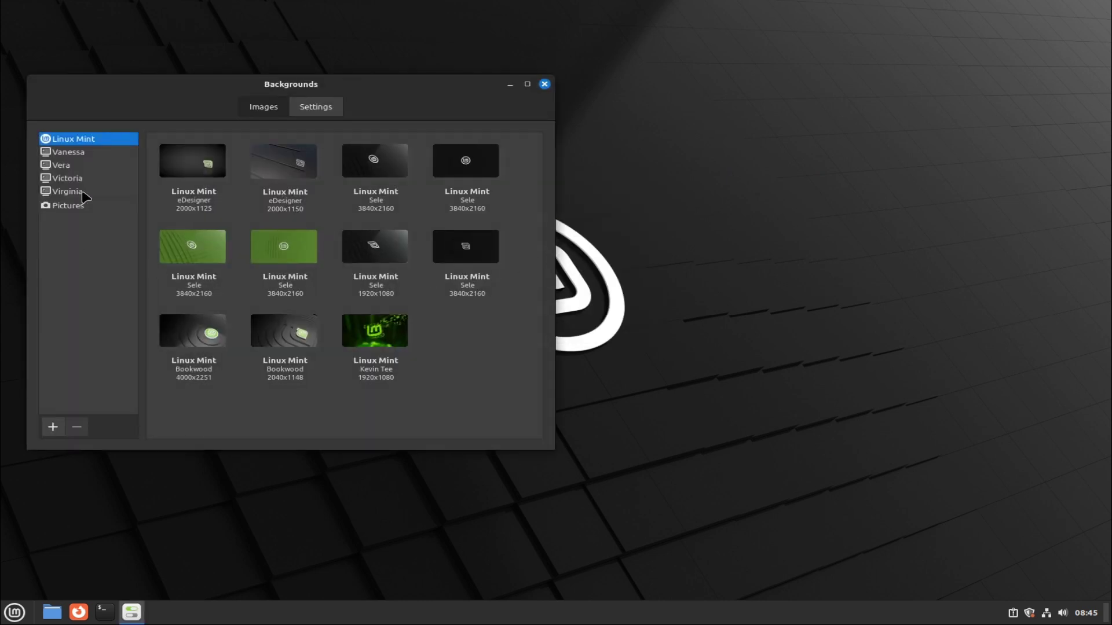
# - In the Virginia collection, preview Bulgaria, Corsica and Horse as the wallpaper
pyautogui.click(81, 192)
pyautogui.click(206, 173)
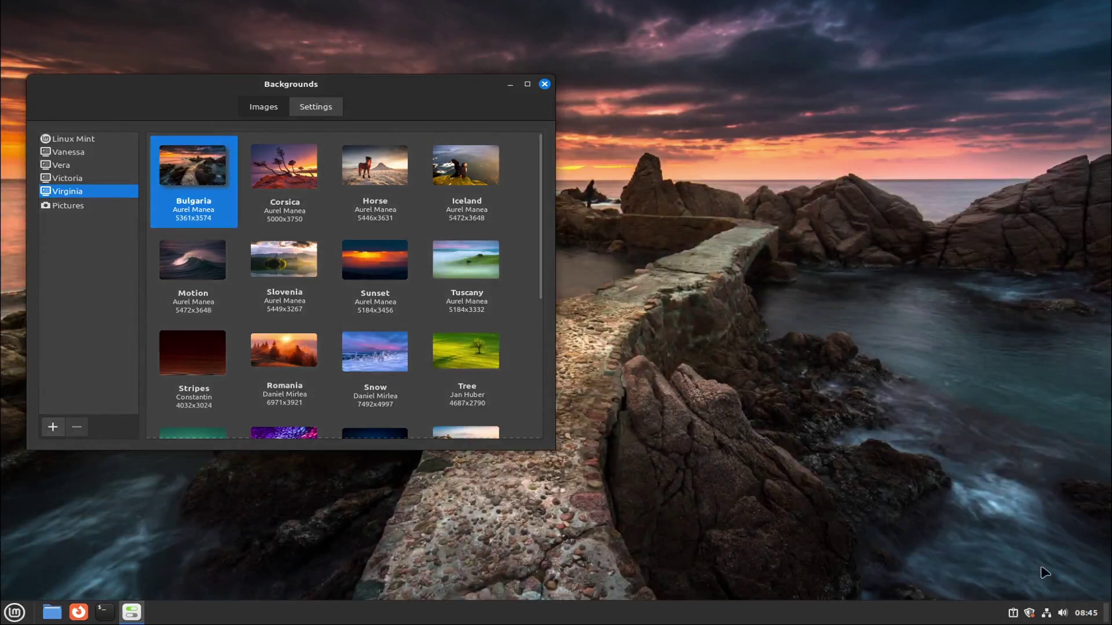
pyautogui.click(1106, 613)
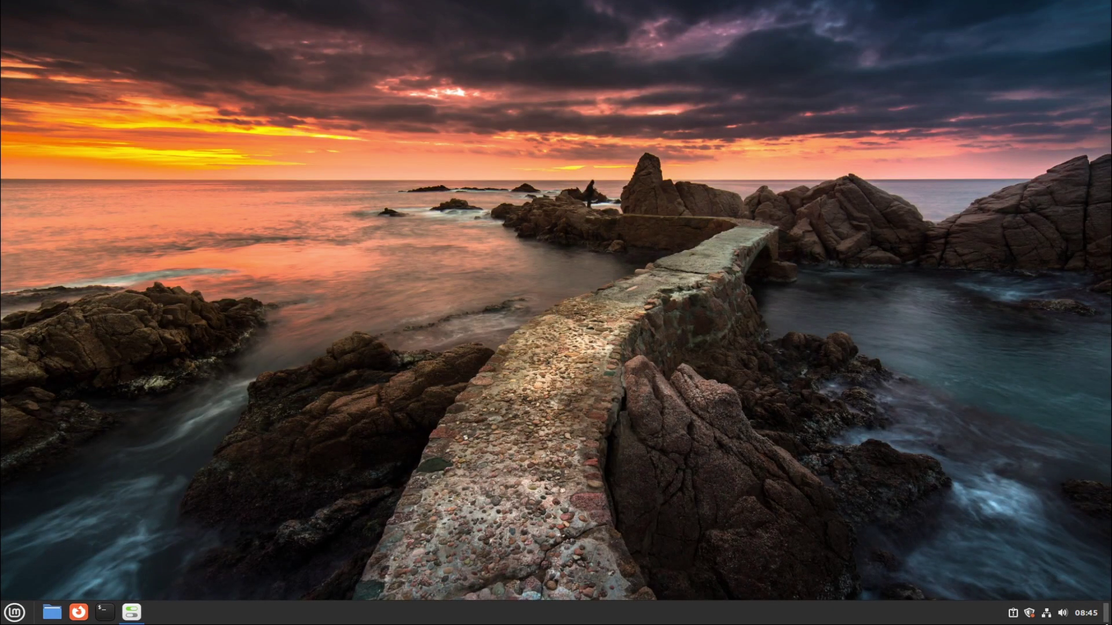
pyautogui.click(1107, 613)
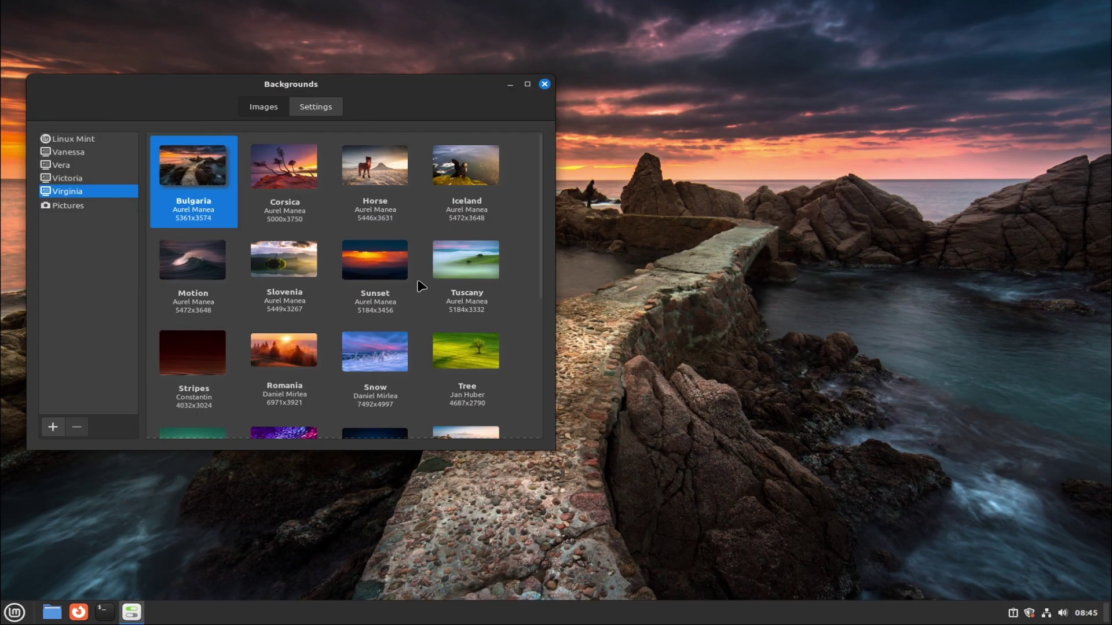
pyautogui.click(301, 184)
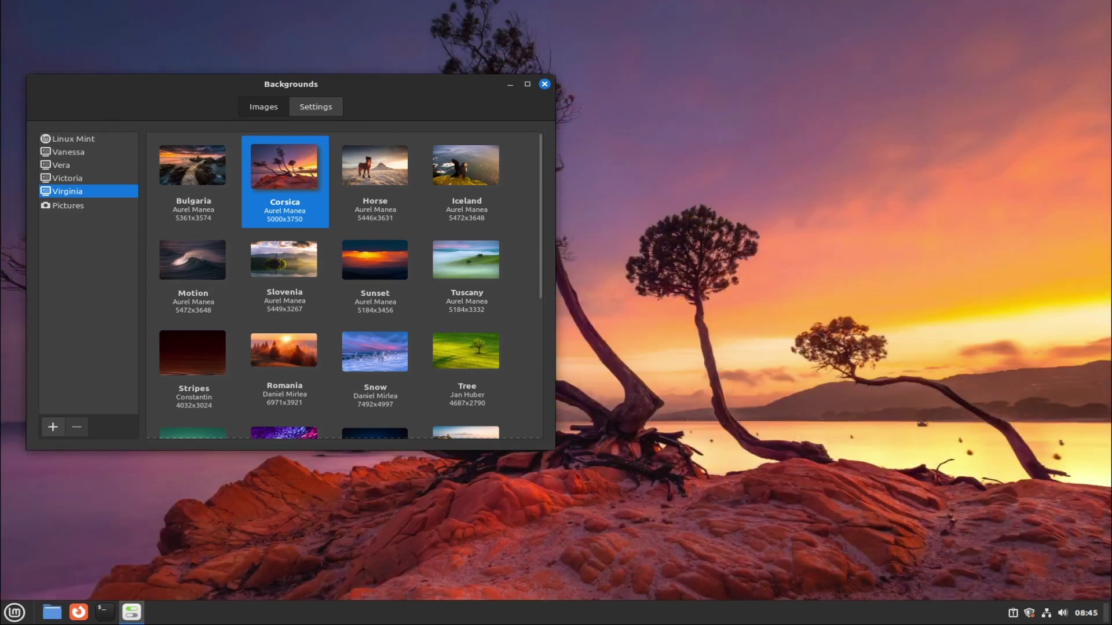
pyautogui.click(1106, 612)
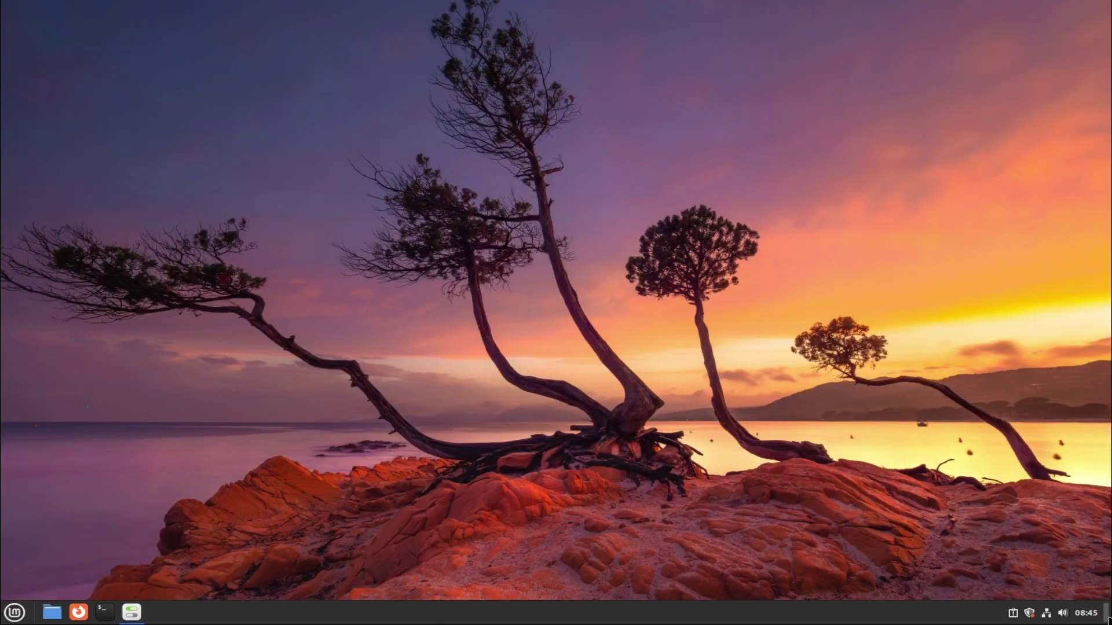
pyautogui.click(1107, 615)
pyautogui.click(381, 174)
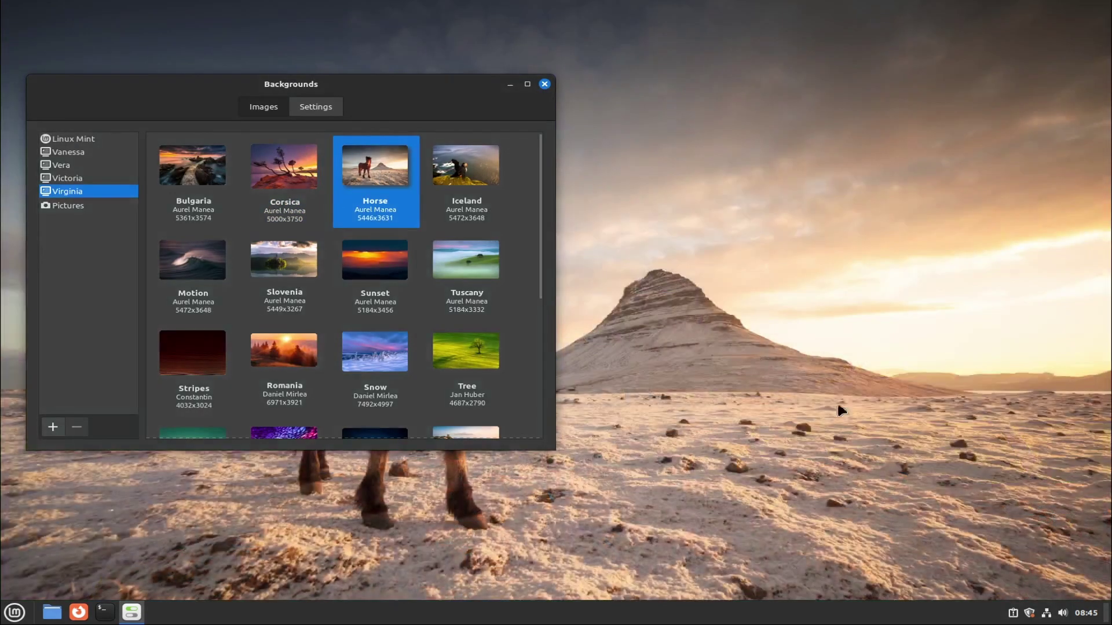
pyautogui.click(1105, 617)
pyautogui.click(1105, 619)
# - Preview the Iceland, Motion, Slovenia and Sunset wallpapers on the desktop
pyautogui.click(497, 190)
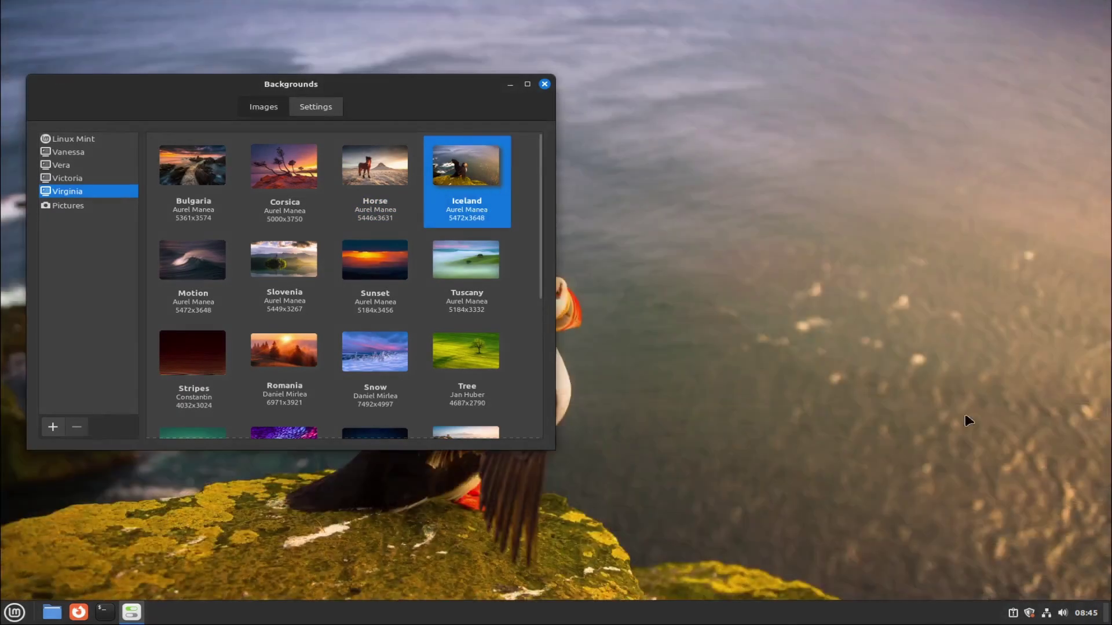
pyautogui.click(1107, 617)
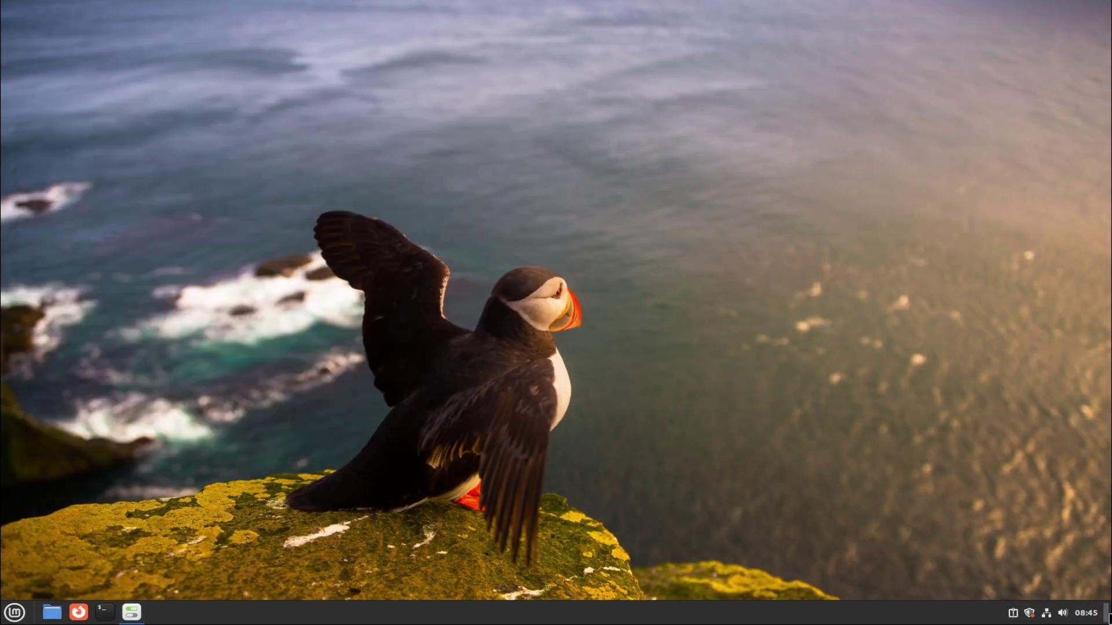
pyautogui.click(1107, 618)
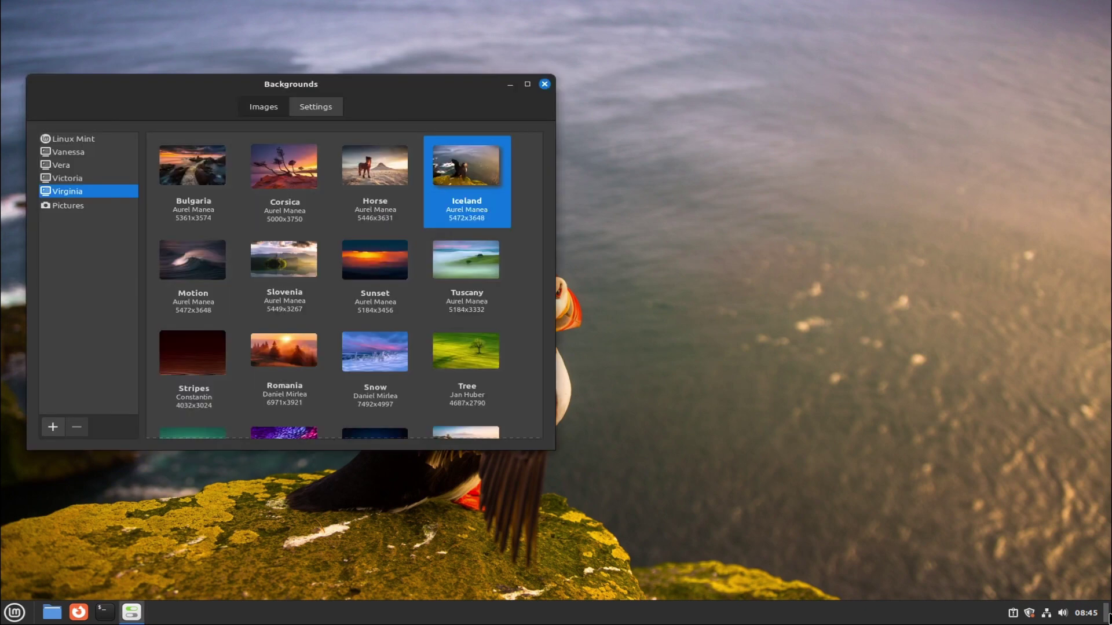
pyautogui.click(183, 279)
pyautogui.click(1107, 617)
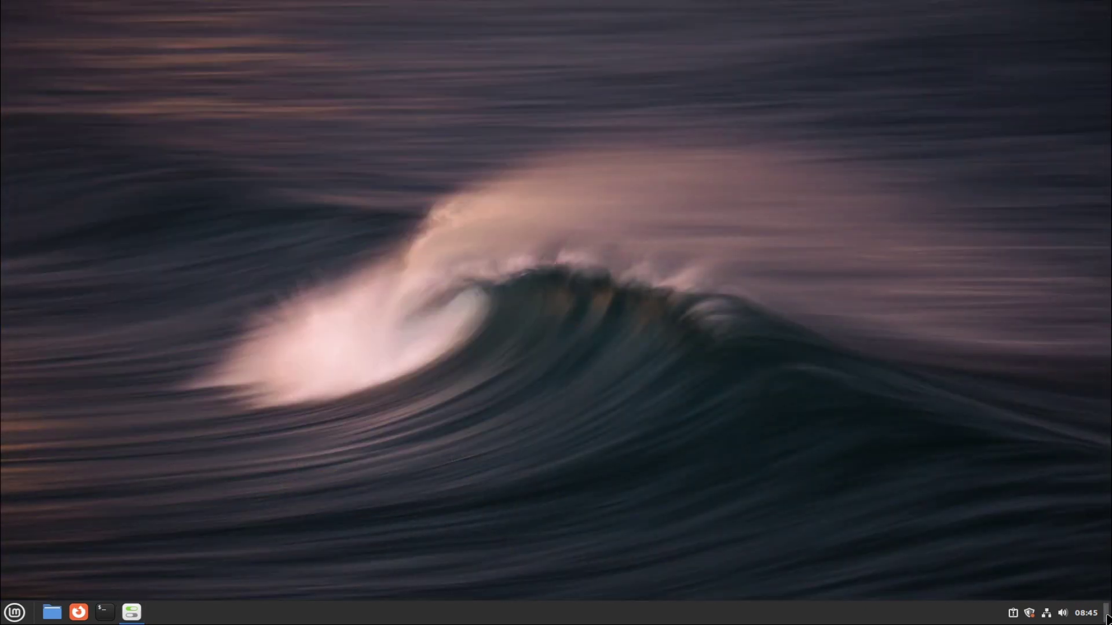
pyautogui.click(1107, 617)
pyautogui.press('Right')
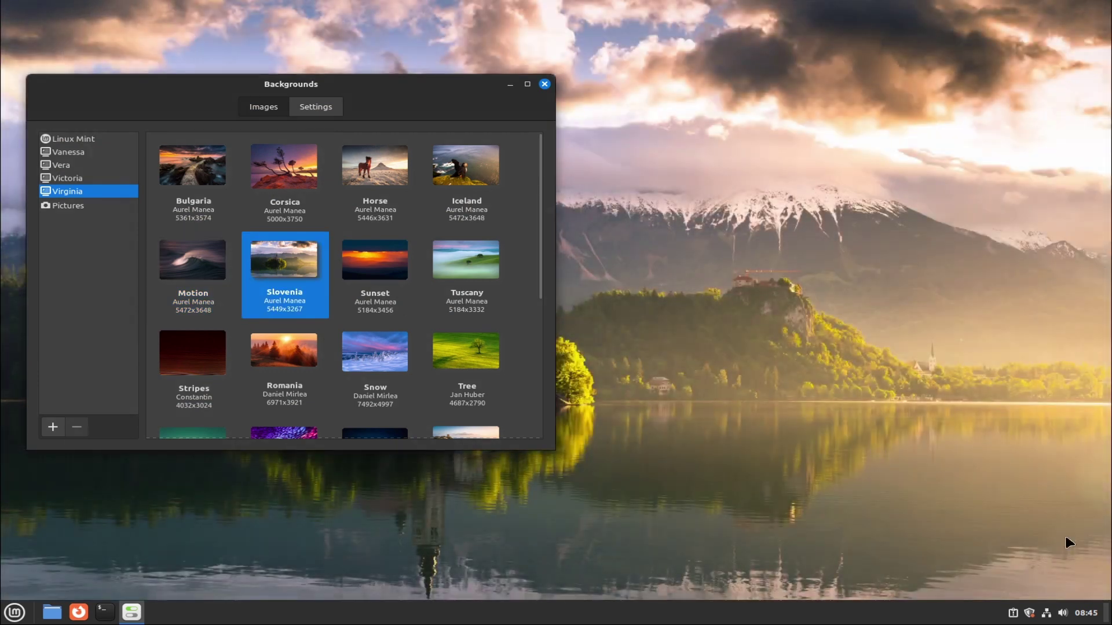
pyautogui.click(1107, 616)
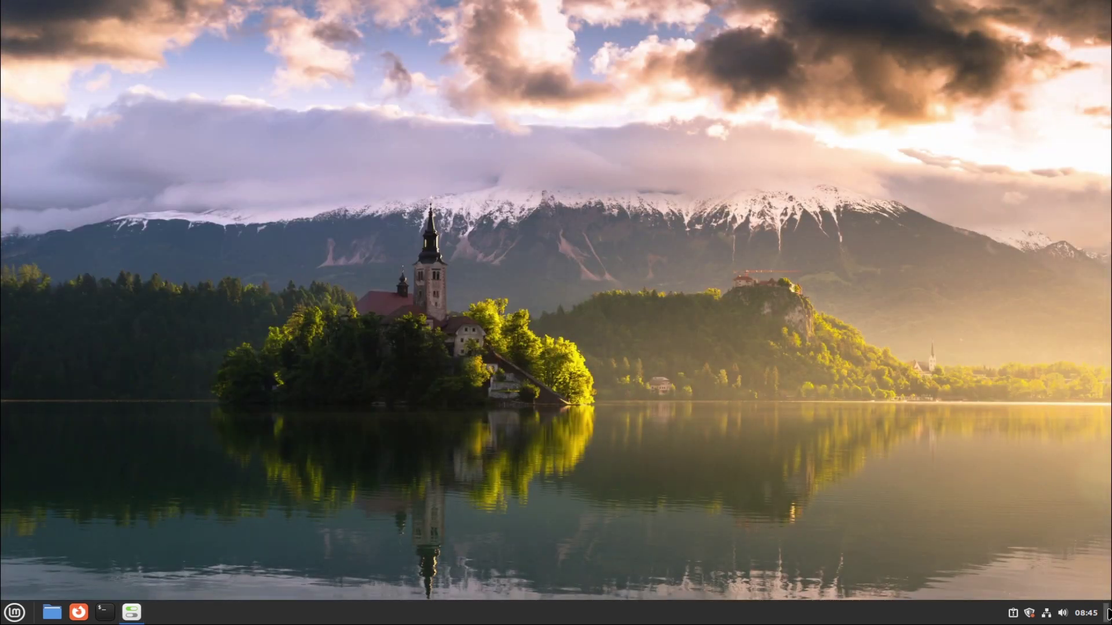
pyautogui.click(1107, 616)
pyautogui.press('Right')
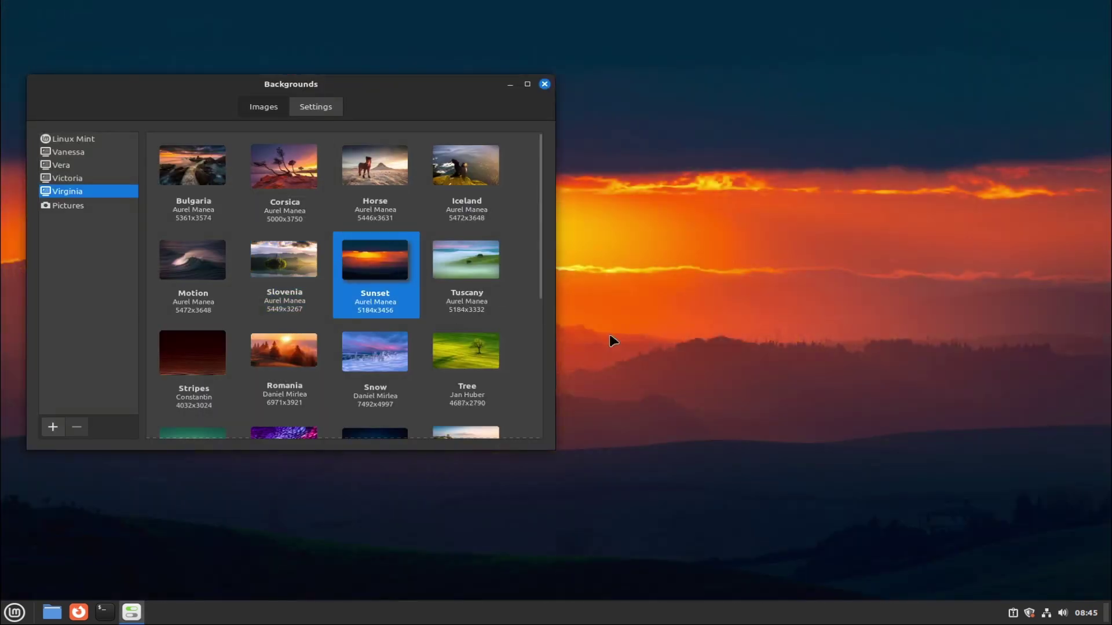
pyautogui.click(1107, 615)
pyautogui.click(1107, 616)
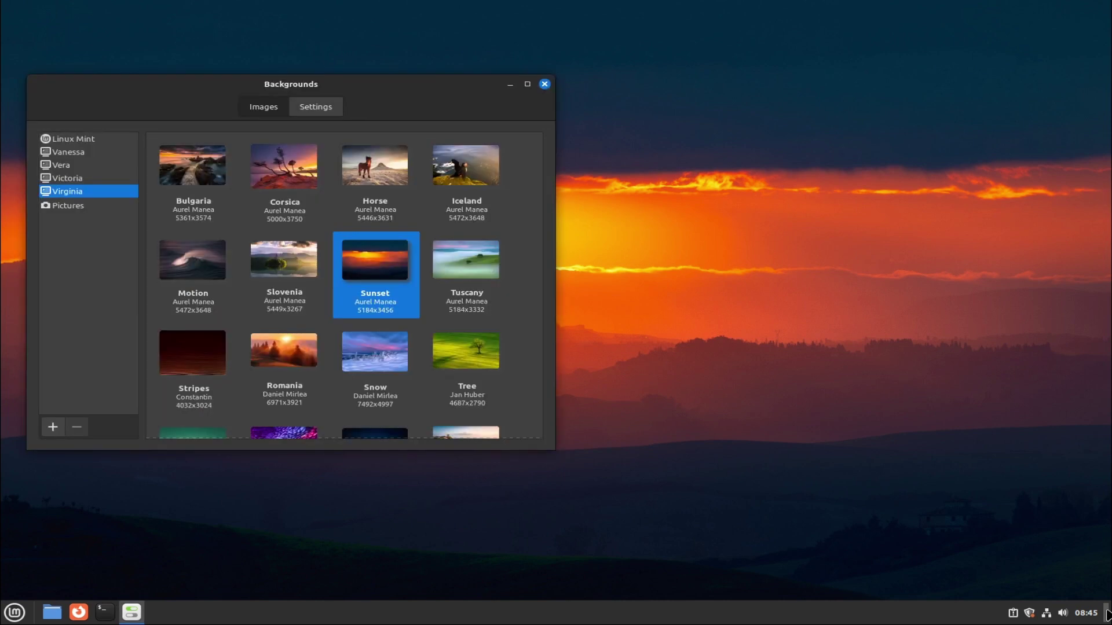
# - Preview the Tuscany, Stripes and Romania wallpapers on the desktop
pyautogui.click(457, 270)
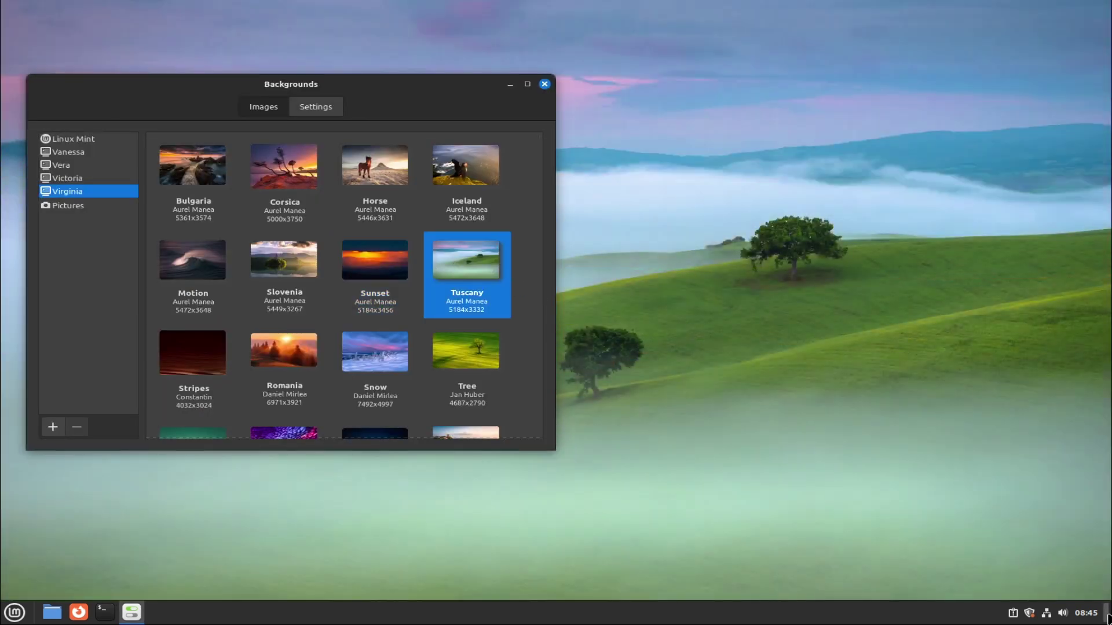
pyautogui.click(1107, 616)
pyautogui.click(1108, 616)
pyautogui.click(179, 366)
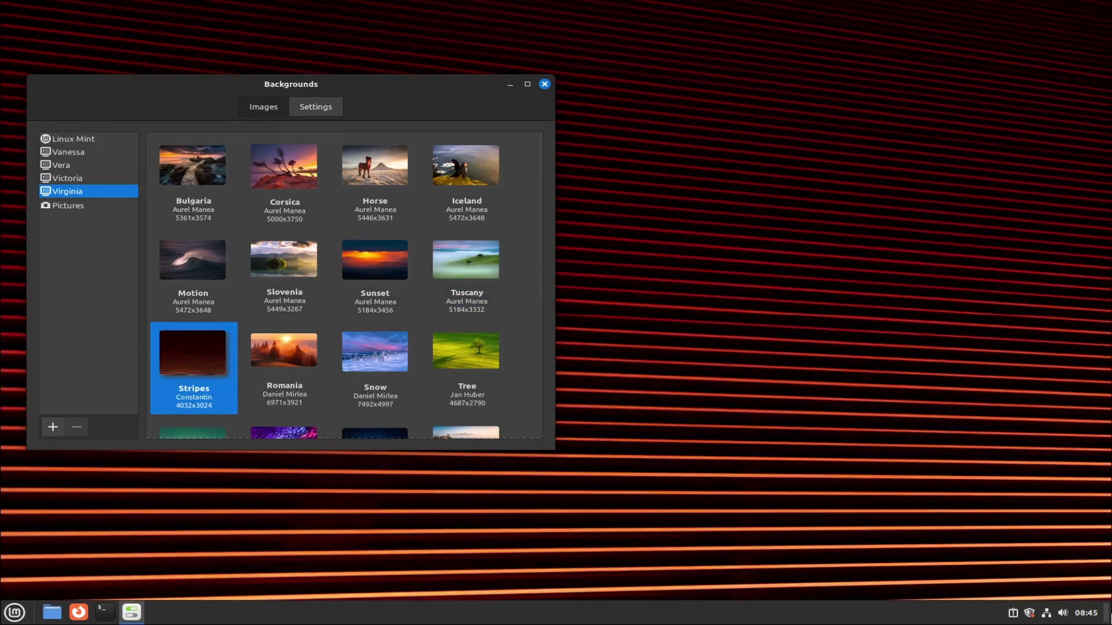
pyautogui.click(1108, 616)
pyautogui.click(1107, 619)
pyautogui.click(280, 361)
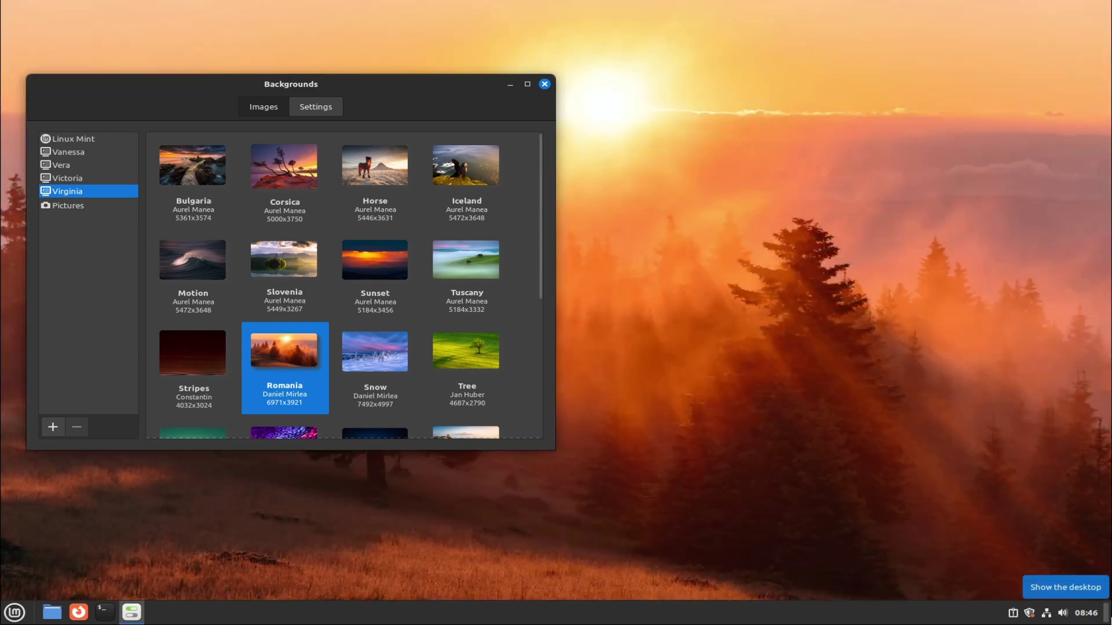
pyautogui.click(1106, 618)
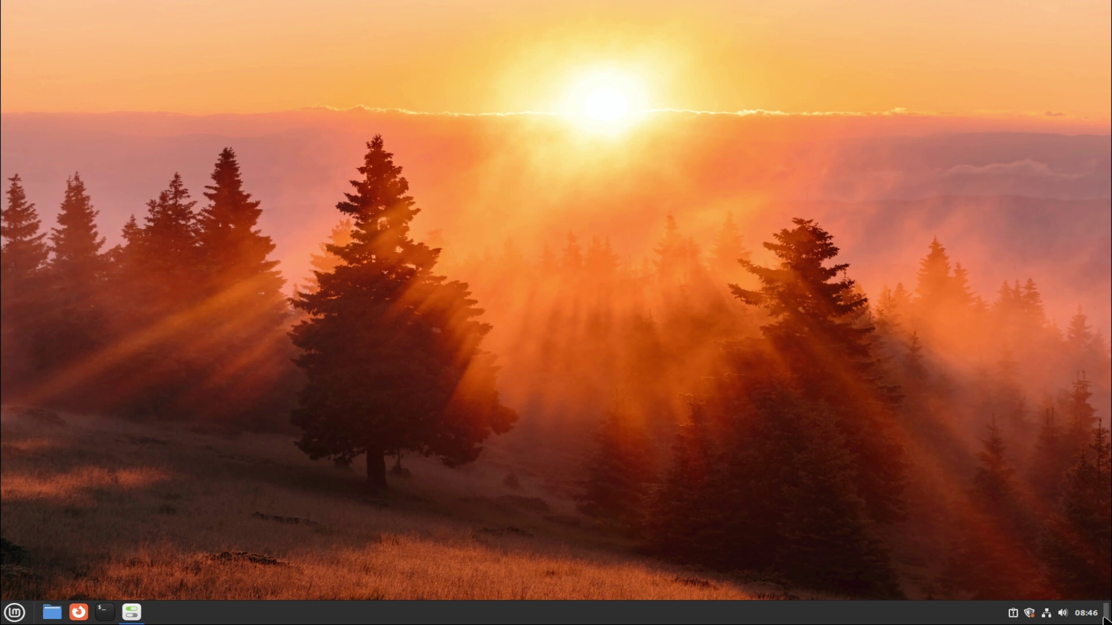
pyautogui.click(1106, 619)
# - Try Snow, then set Tree as the wallpaper and view it
pyautogui.click(386, 370)
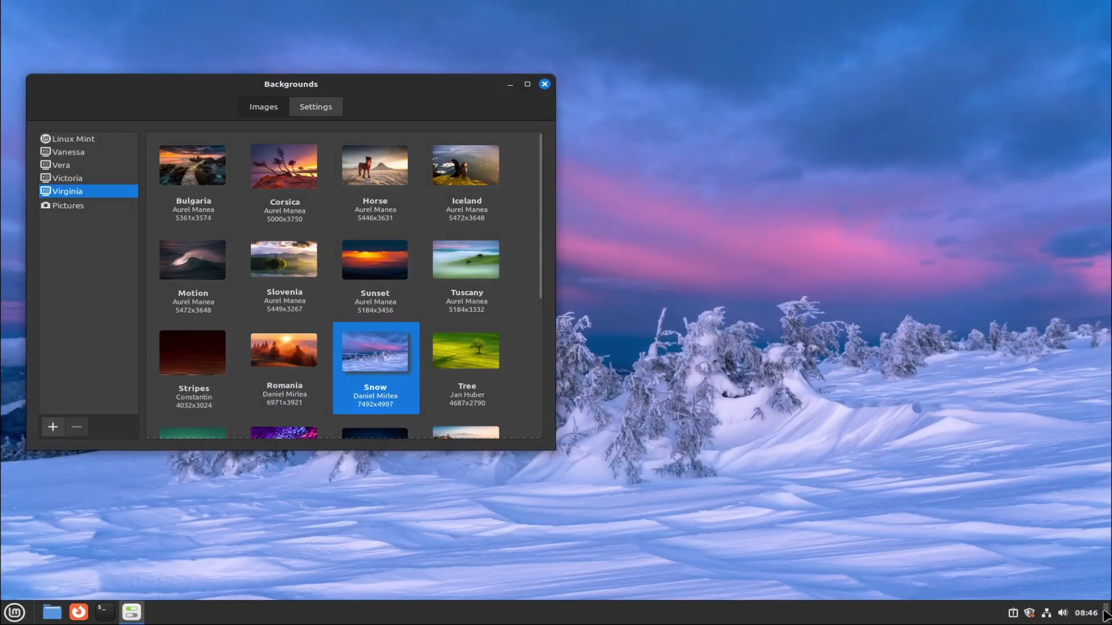
pyautogui.click(1106, 618)
pyautogui.click(1106, 618)
pyautogui.click(472, 373)
pyautogui.click(1108, 618)
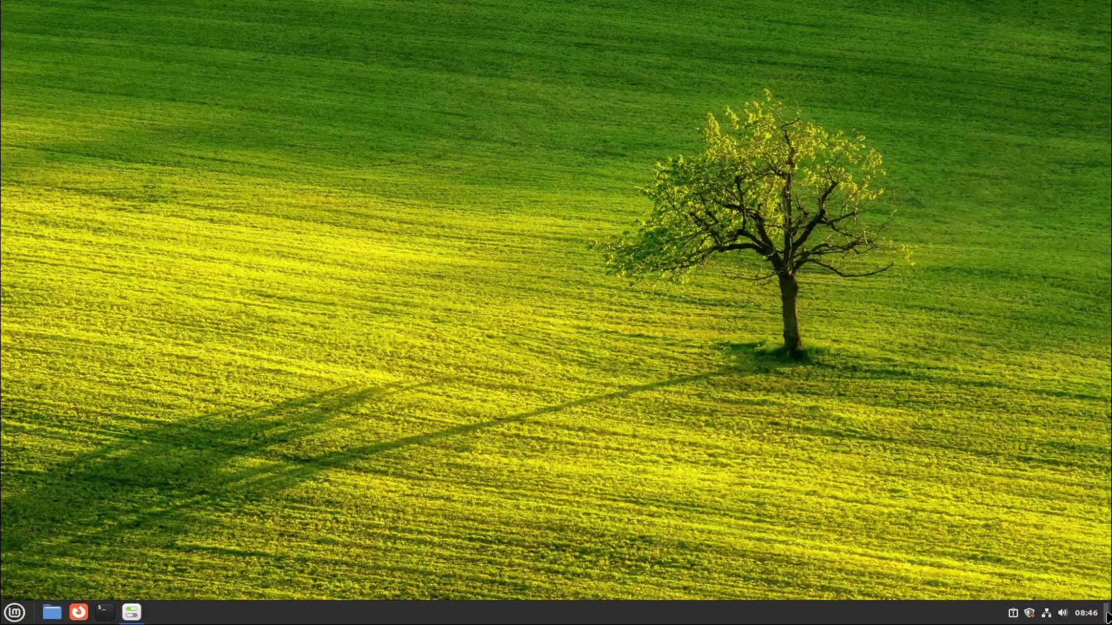
pyautogui.click(1106, 619)
# - Preview the Morocco, Light and Sky wallpapers on the desktop
pyautogui.scroll(-4, 262, 299)
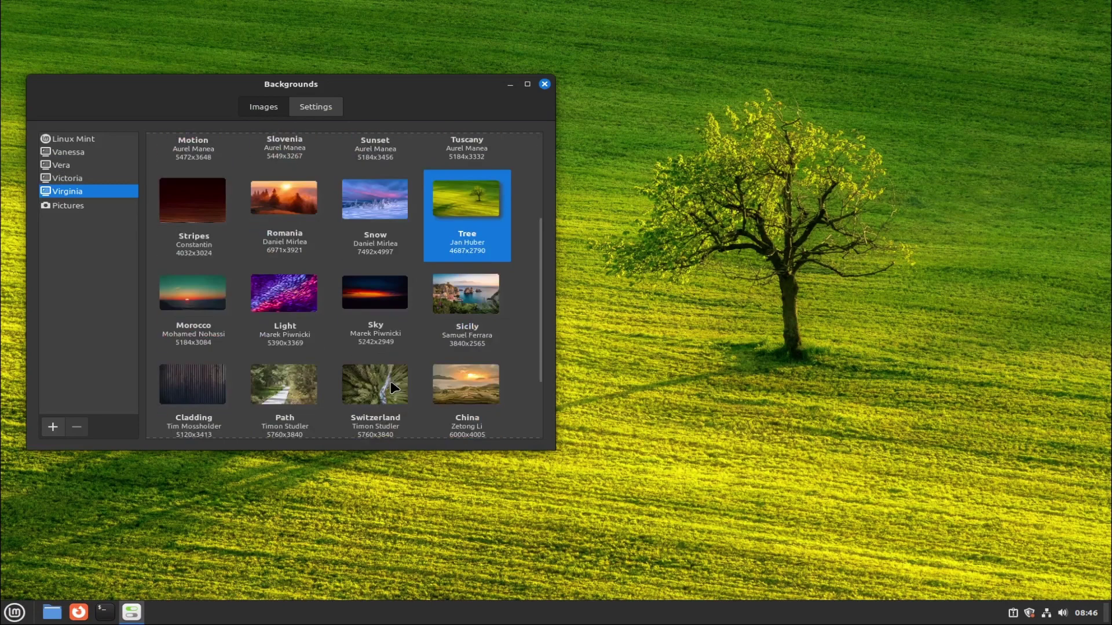
pyautogui.click(201, 217)
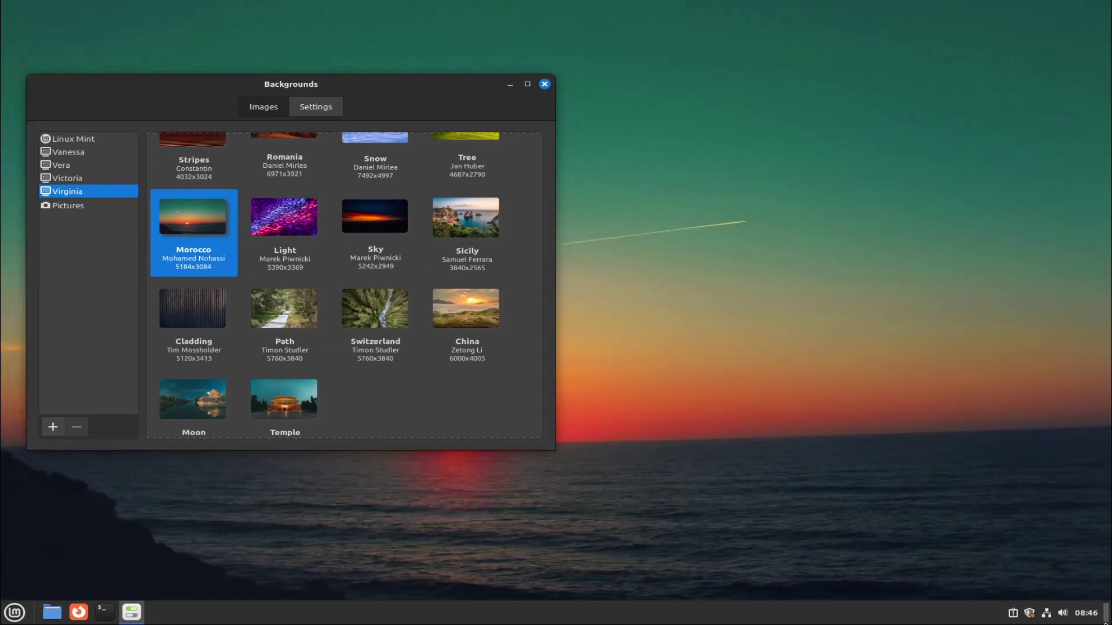
pyautogui.click(1106, 618)
pyautogui.click(1106, 618)
pyautogui.click(276, 234)
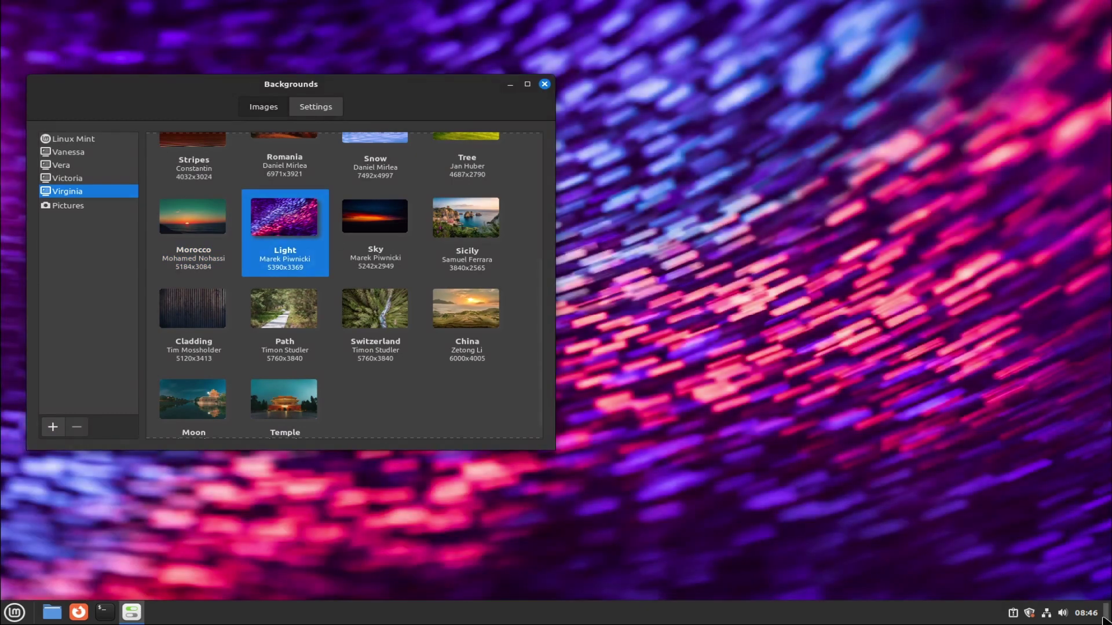
pyautogui.click(1106, 618)
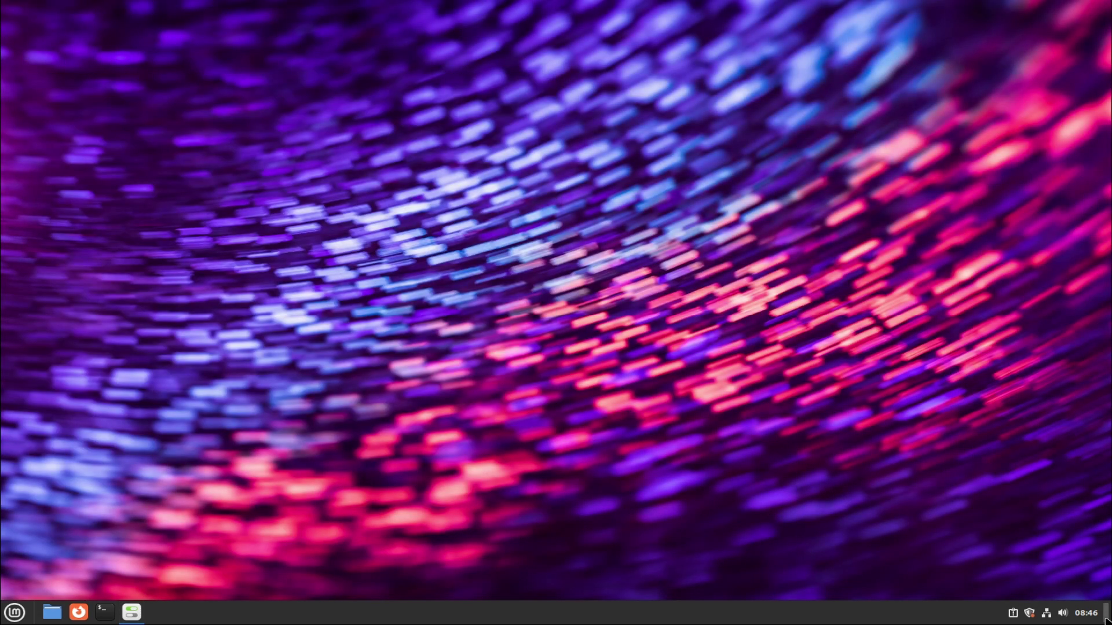
pyautogui.click(1106, 619)
pyautogui.click(378, 214)
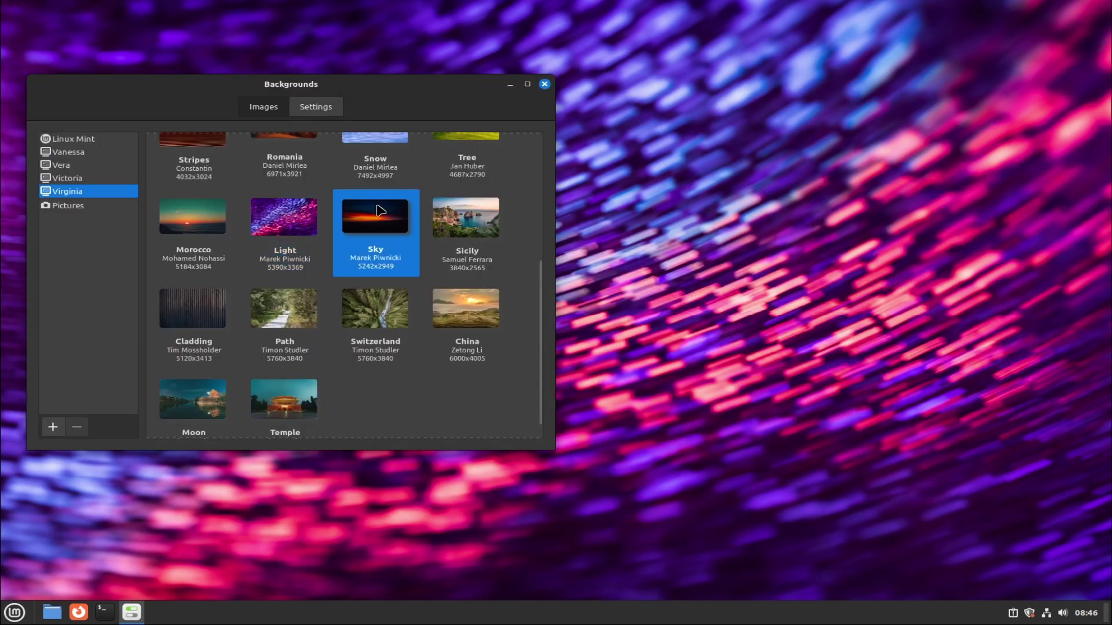
pyautogui.click(1106, 618)
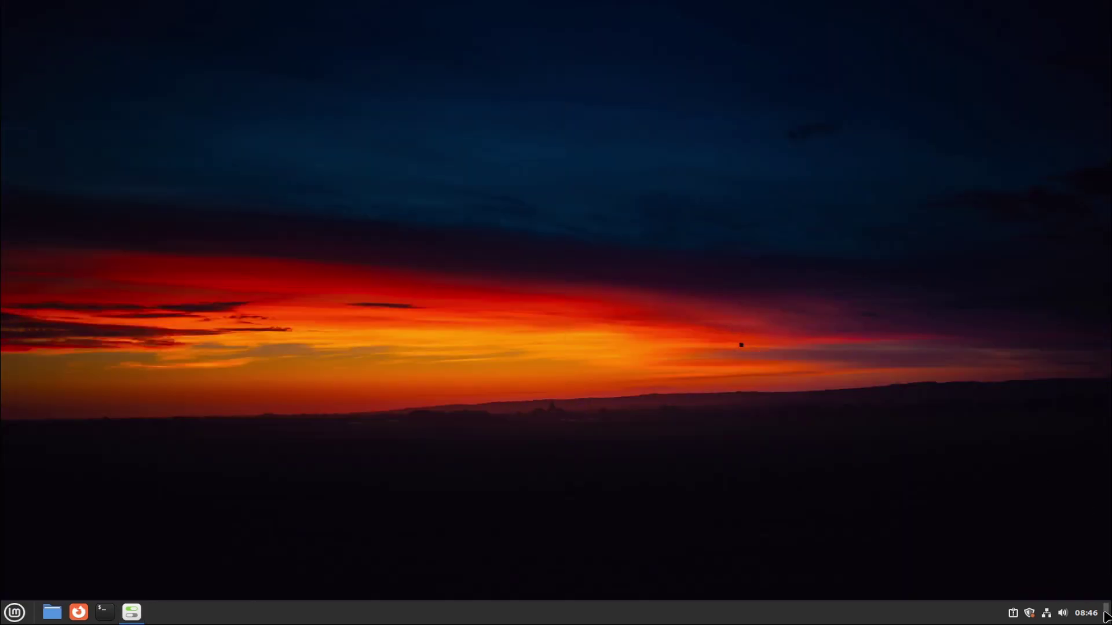
pyautogui.click(1107, 619)
# - Preview the Sicily, Cladding and Path wallpapers on the desktop
pyautogui.click(429, 209)
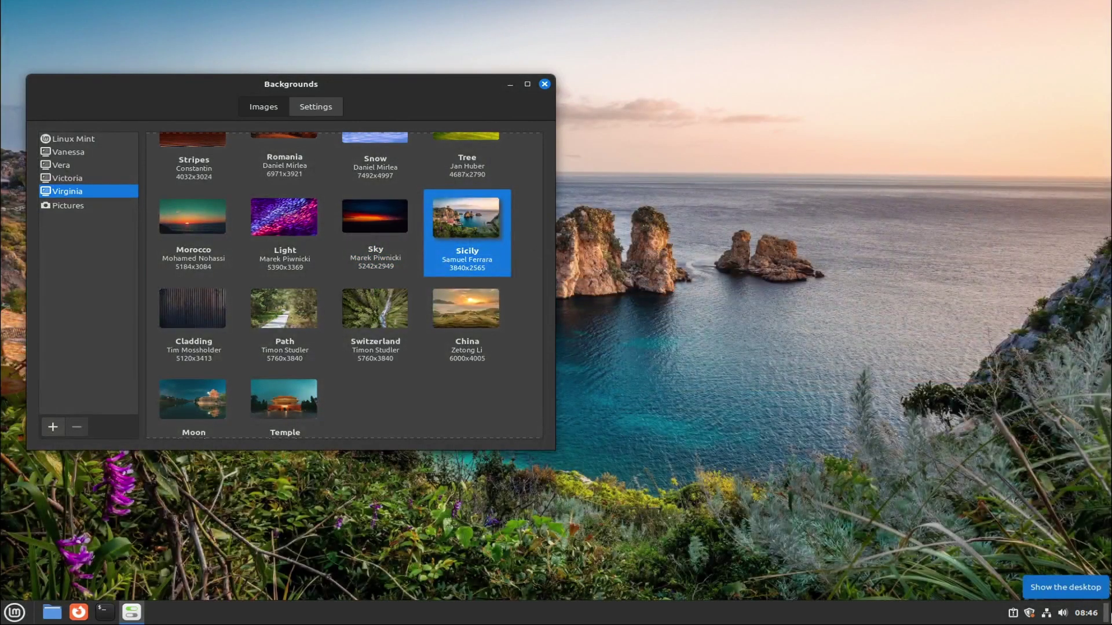
pyautogui.click(1106, 619)
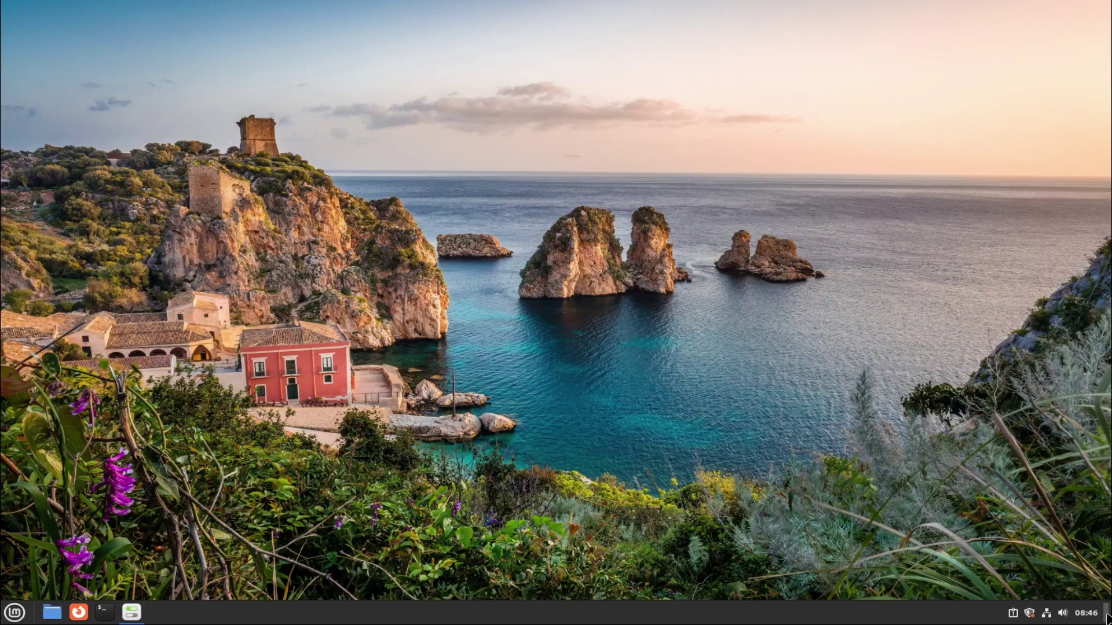
pyautogui.click(1106, 618)
pyautogui.click(179, 320)
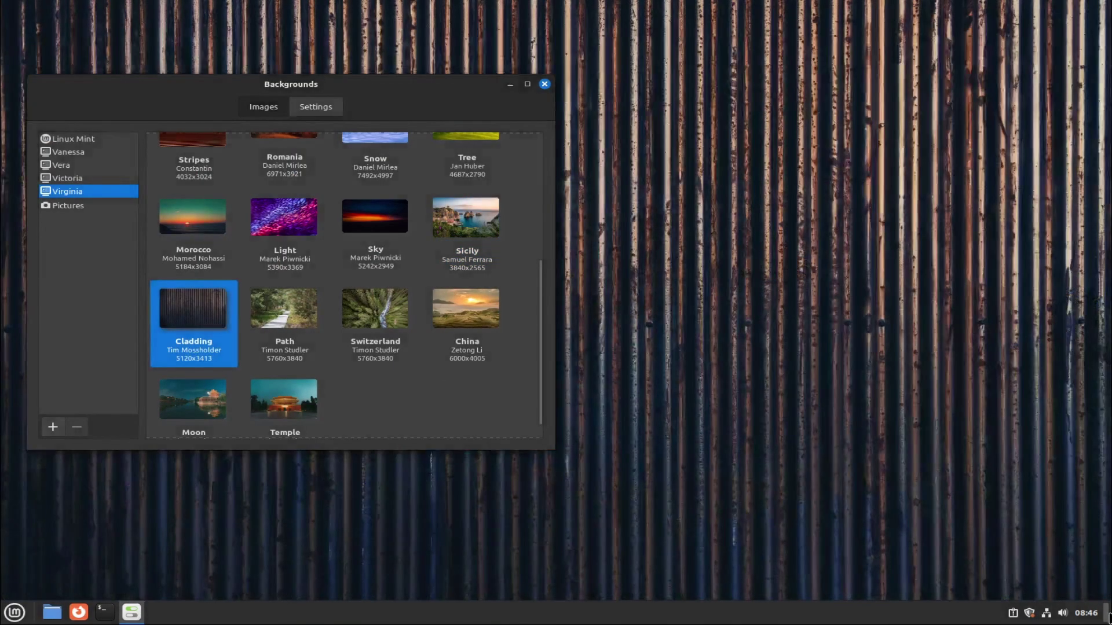
pyautogui.click(1106, 618)
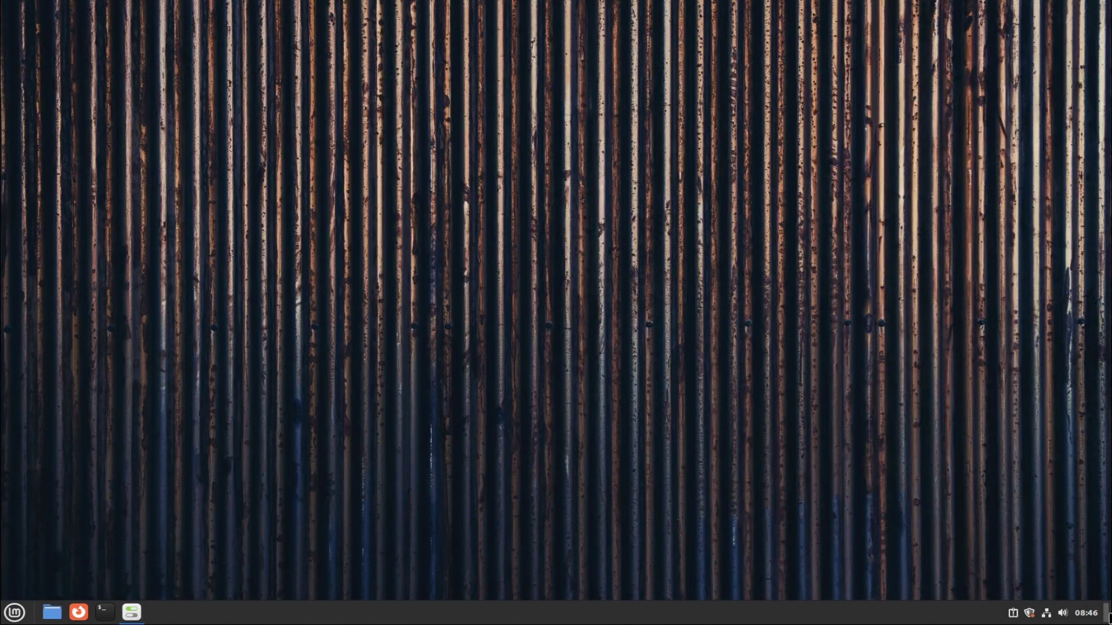
pyautogui.click(1106, 618)
pyautogui.click(284, 325)
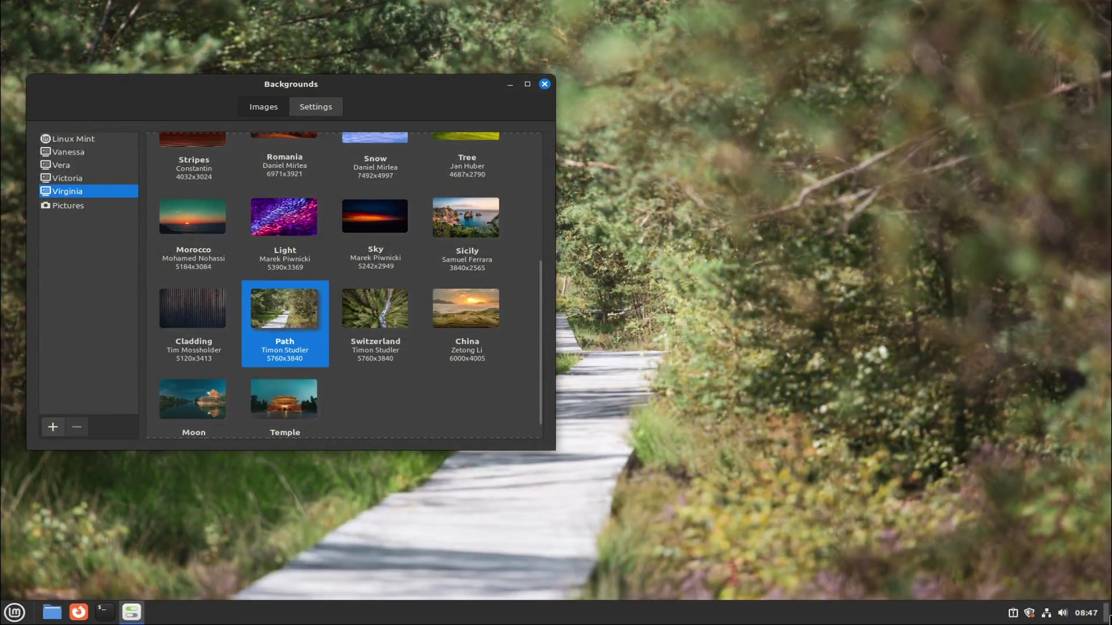
pyautogui.click(1107, 618)
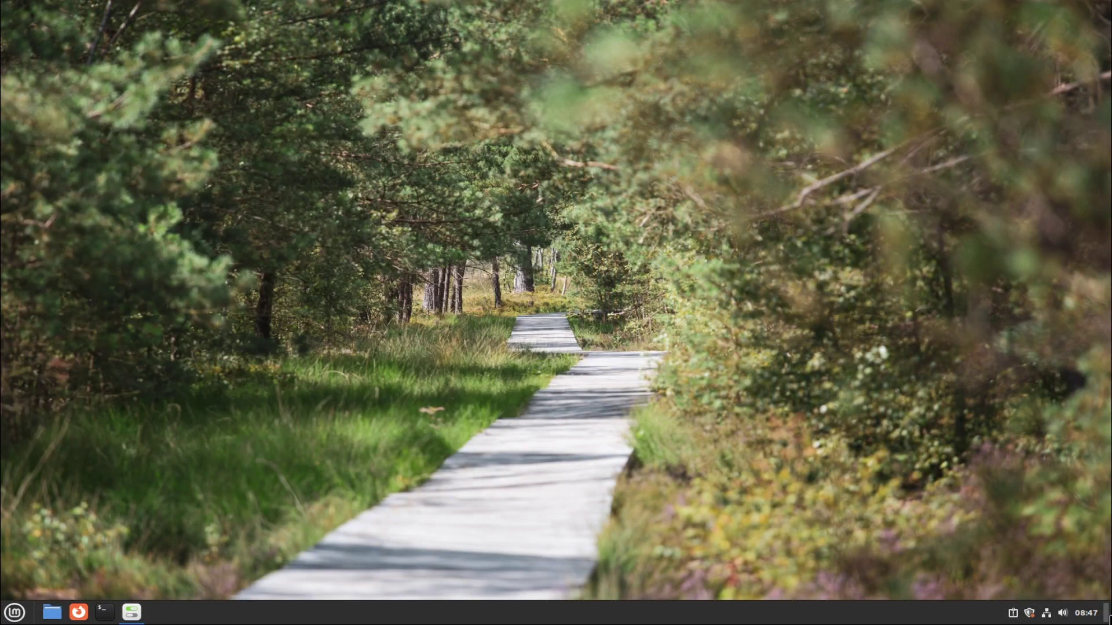
pyautogui.click(1107, 618)
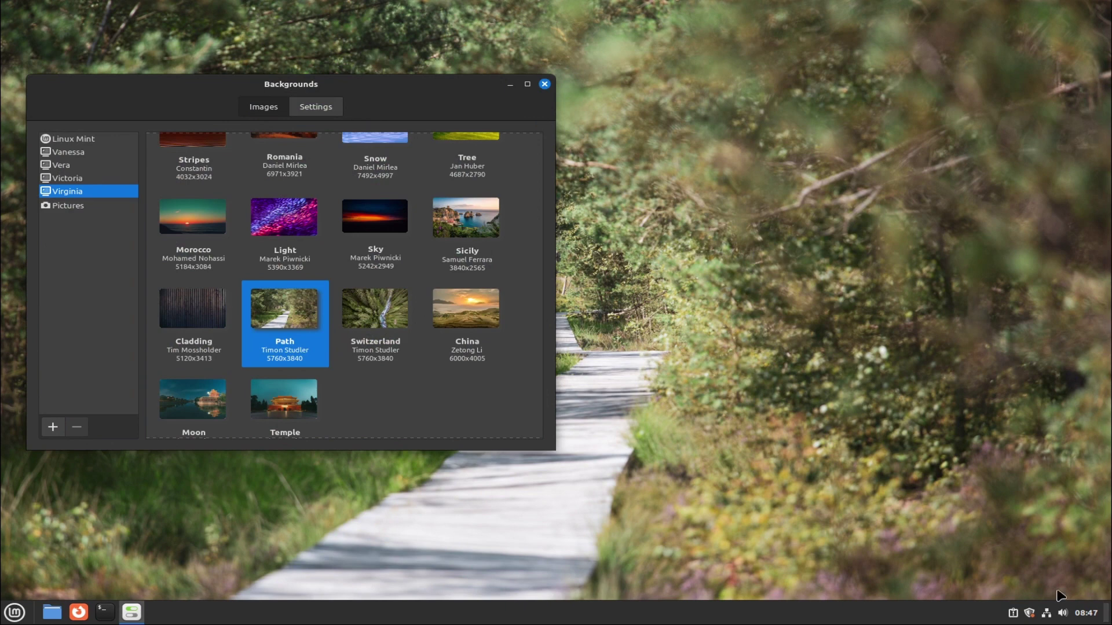
# - Preview the Switzerland and China wallpapers on the desktop
pyautogui.click(394, 333)
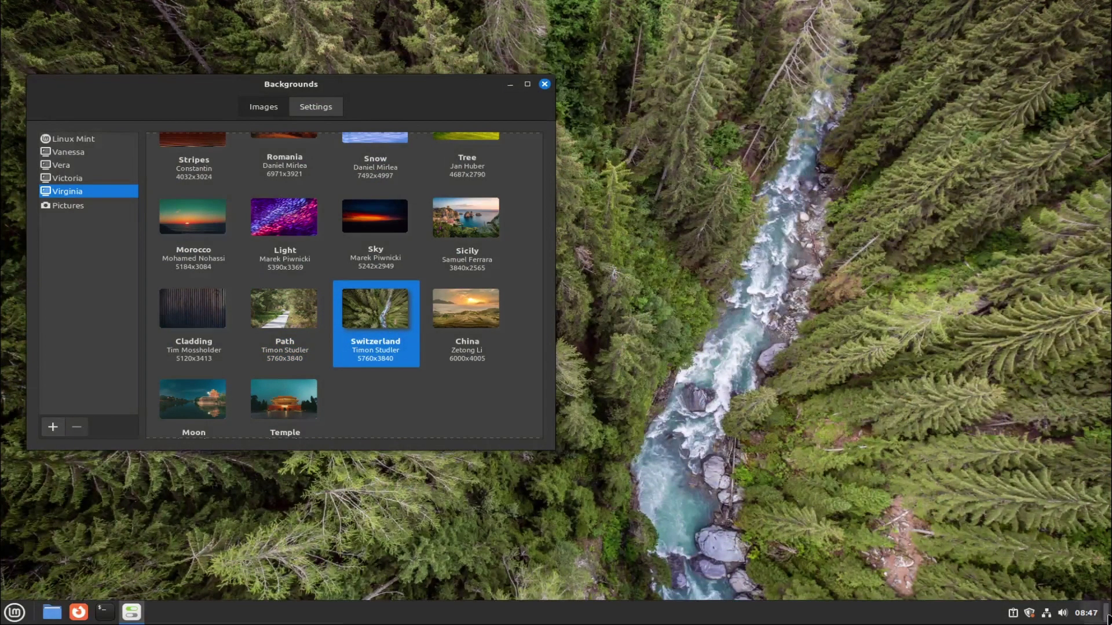
pyautogui.click(1107, 619)
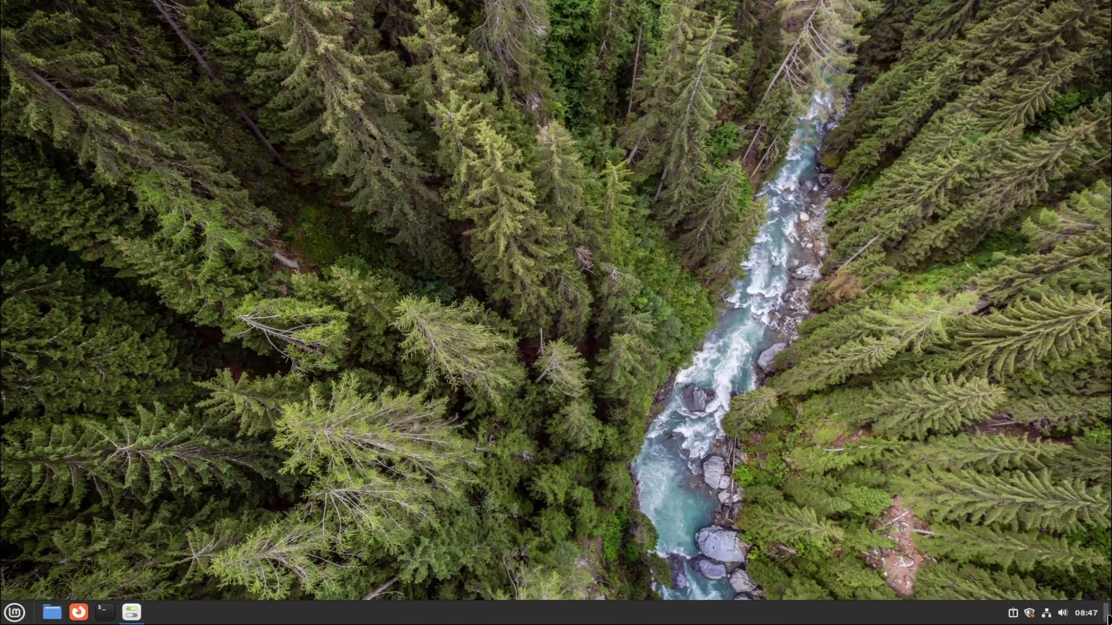
pyautogui.click(1108, 619)
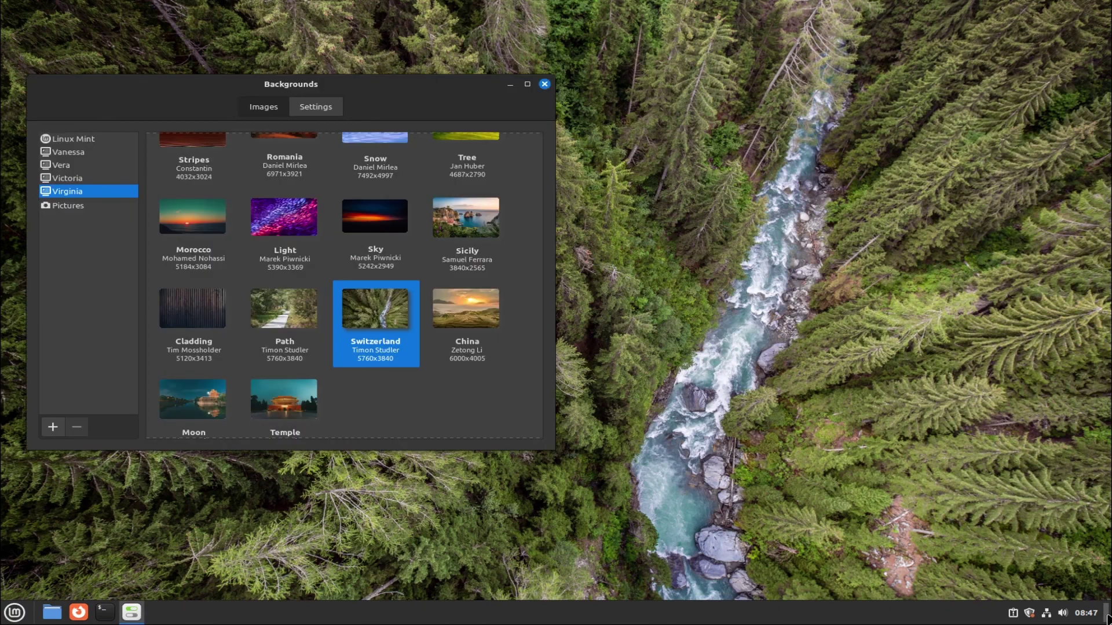
pyautogui.click(458, 327)
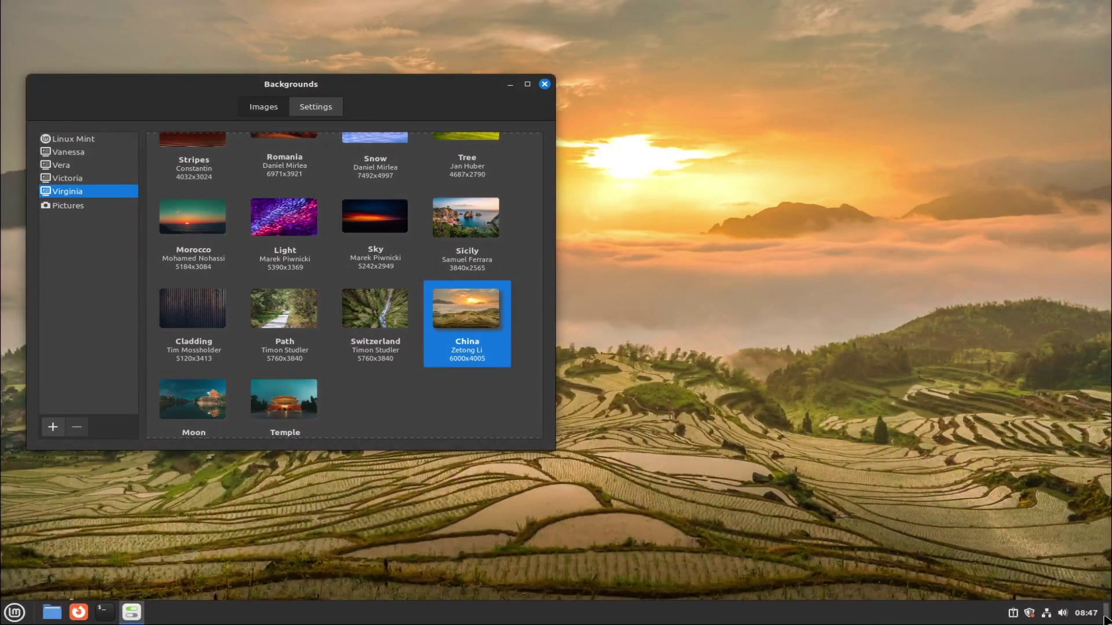
pyautogui.click(1106, 619)
pyautogui.click(1106, 618)
# - Try Moon, then set Temple as the wallpaper and view it
pyautogui.click(218, 400)
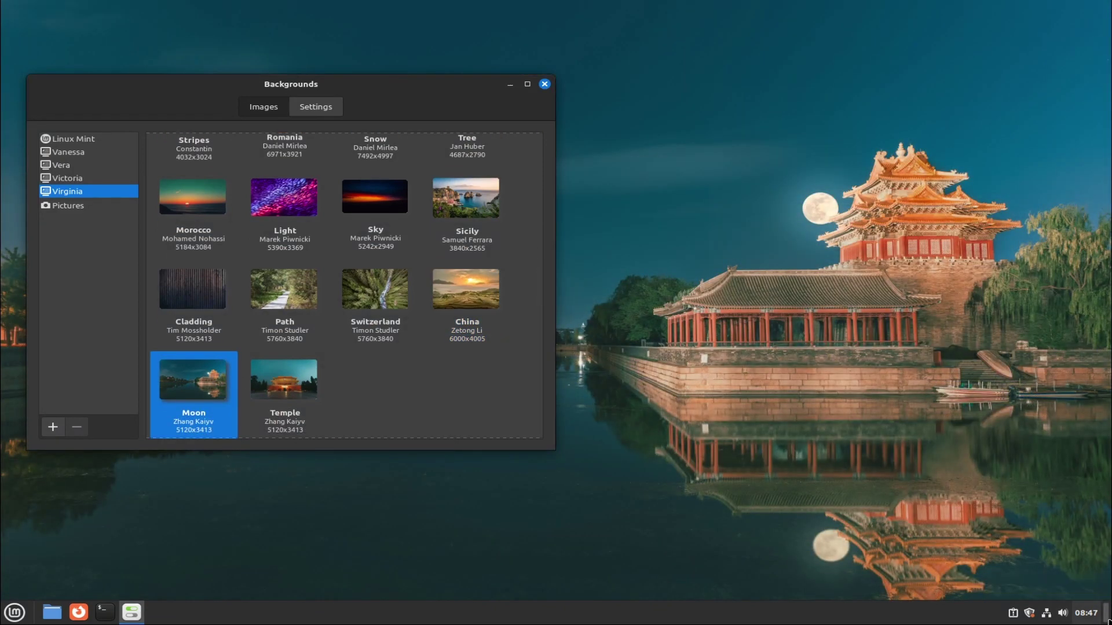
pyautogui.click(1106, 619)
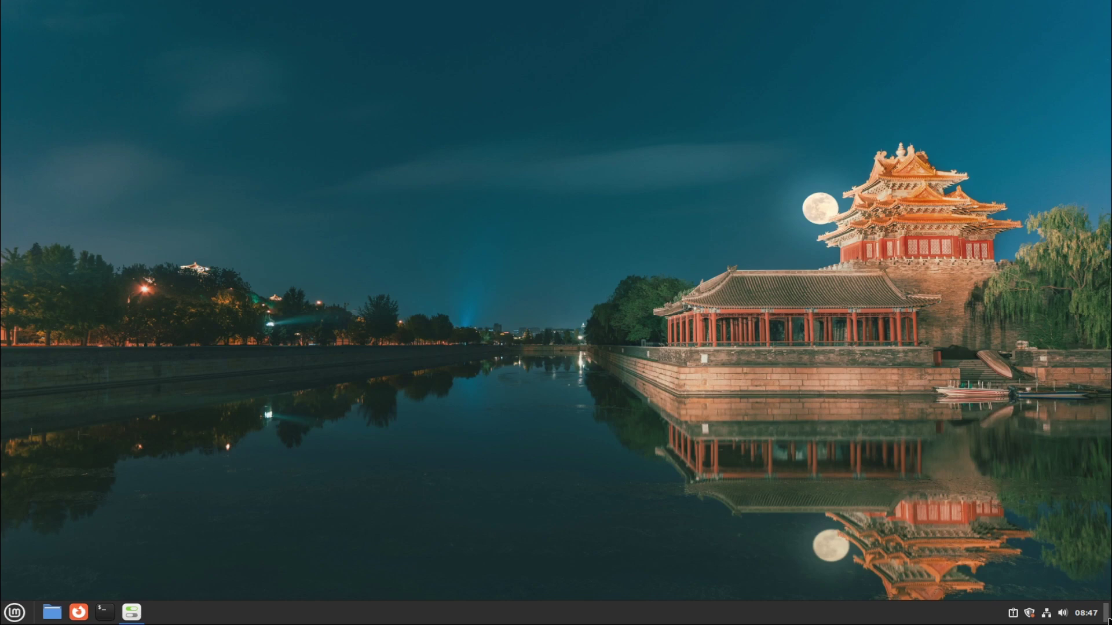
pyautogui.click(1107, 619)
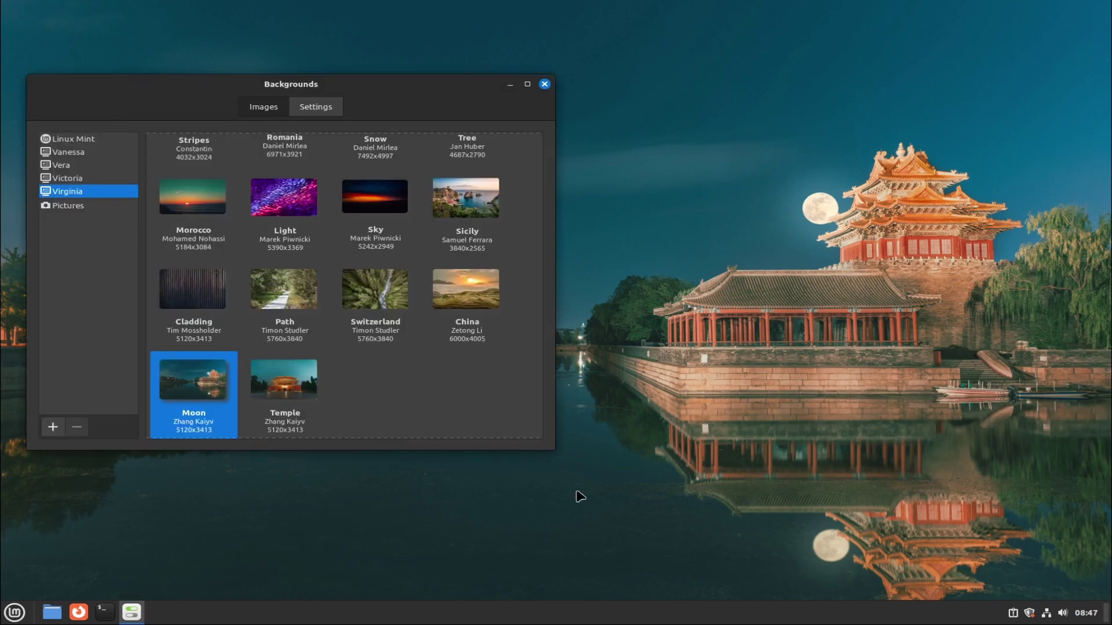
pyautogui.click(325, 423)
pyautogui.click(1106, 619)
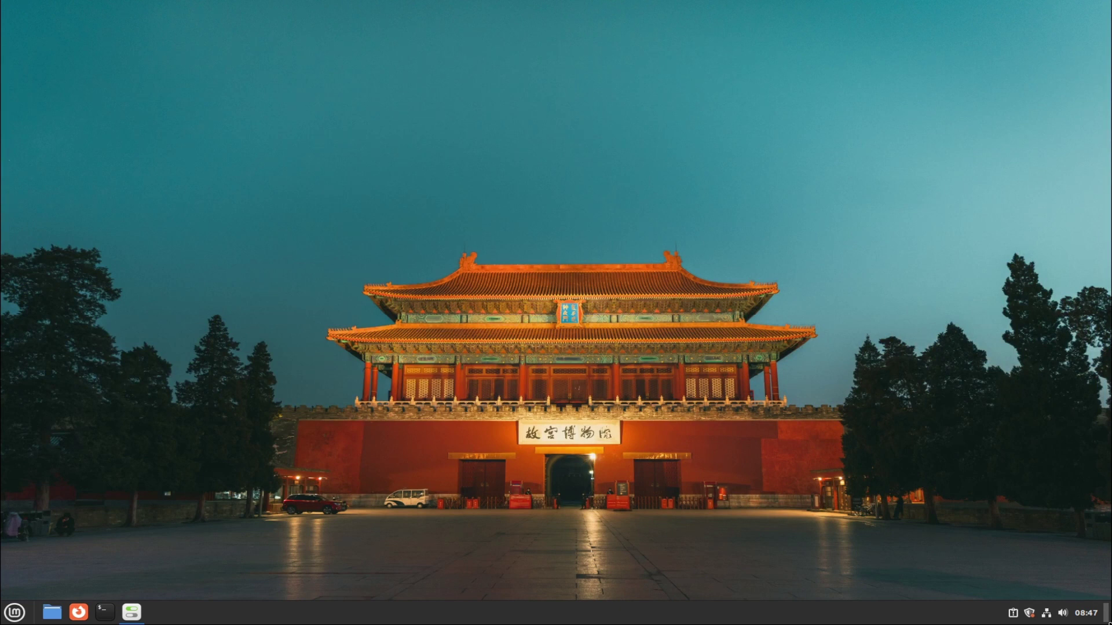
# - Log out, then sign back in with the account password under Cinnamon on Wayland (Experimental)
pyautogui.click(12, 613)
pyautogui.click(34, 534)
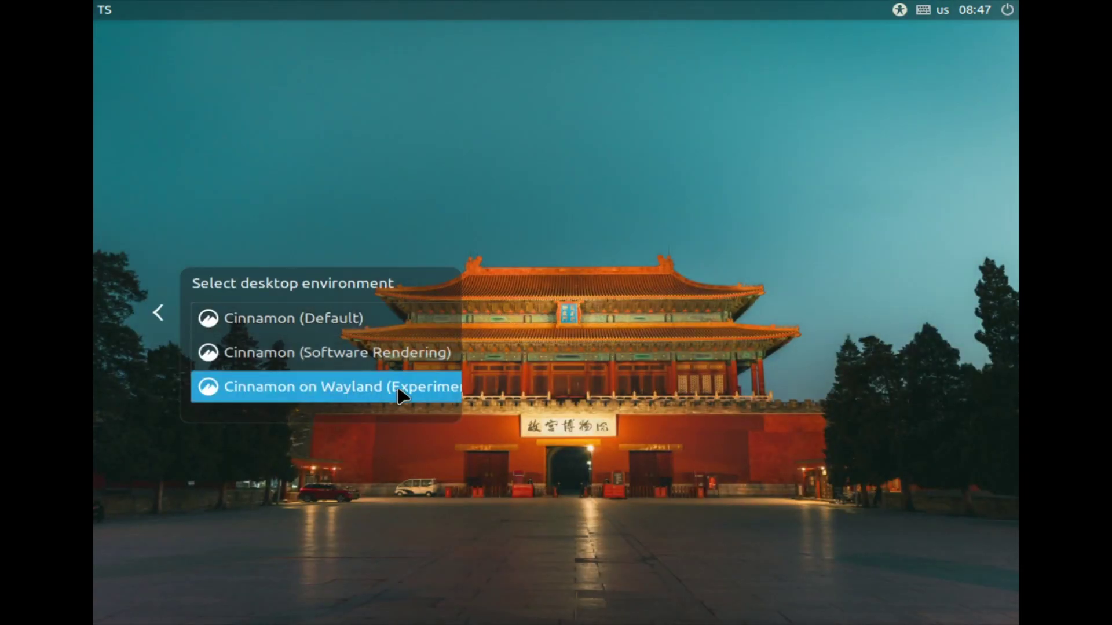
pyautogui.click(157, 314)
pyautogui.write('********')
pyautogui.press('Return')
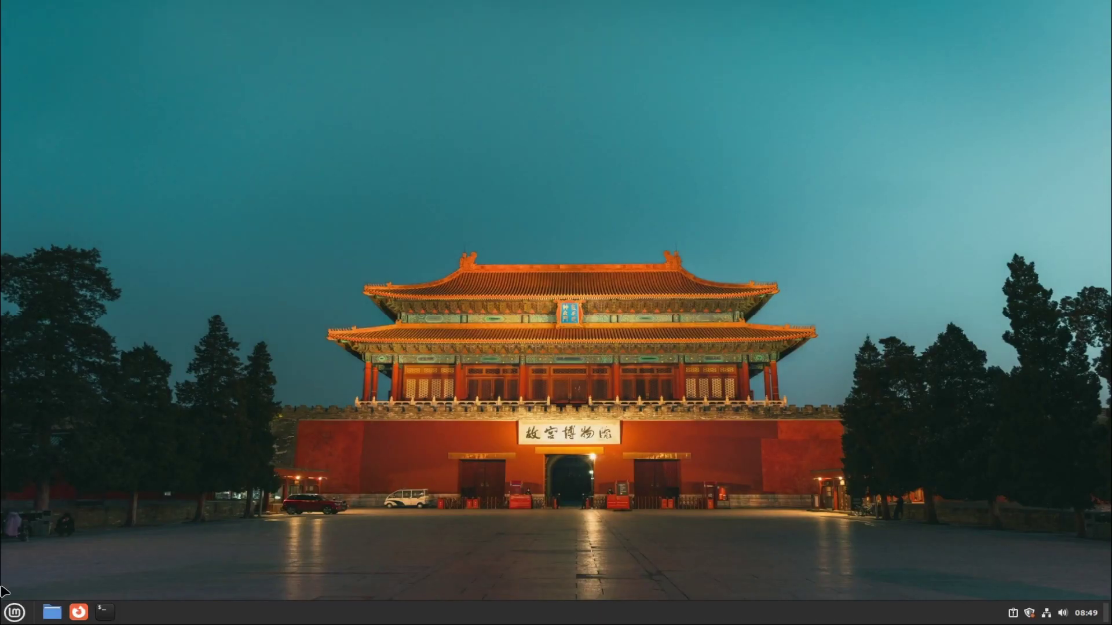
# - In a centred Terminal, run echo $XDG_SESSION_TYPE and confirm it prints wayland
pyautogui.click(104, 612)
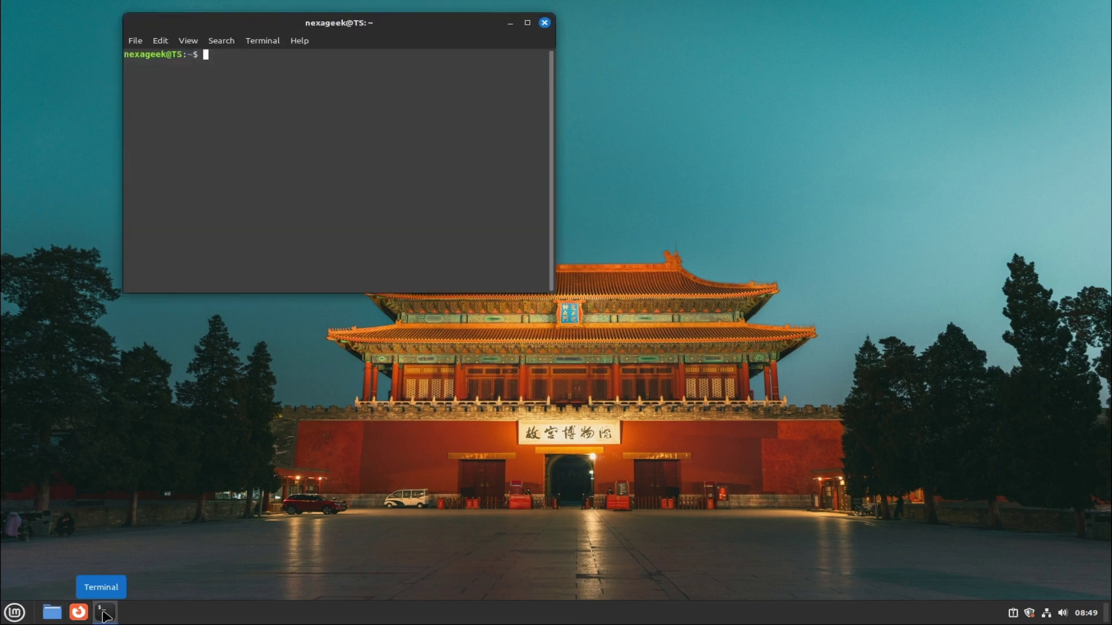
pyautogui.moveTo(440, 35); pyautogui.dragTo(630, 265)
pyautogui.write('echo $XDG_SE')
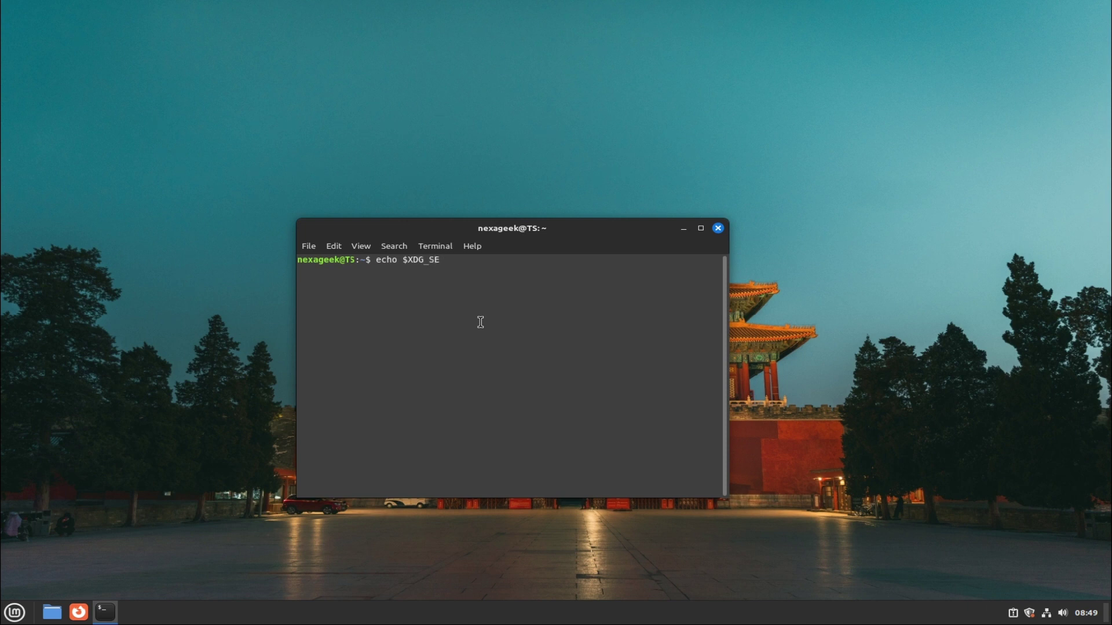
pyautogui.write('SSION')
pyautogui.press('Tab')
pyautogui.press('Tab')
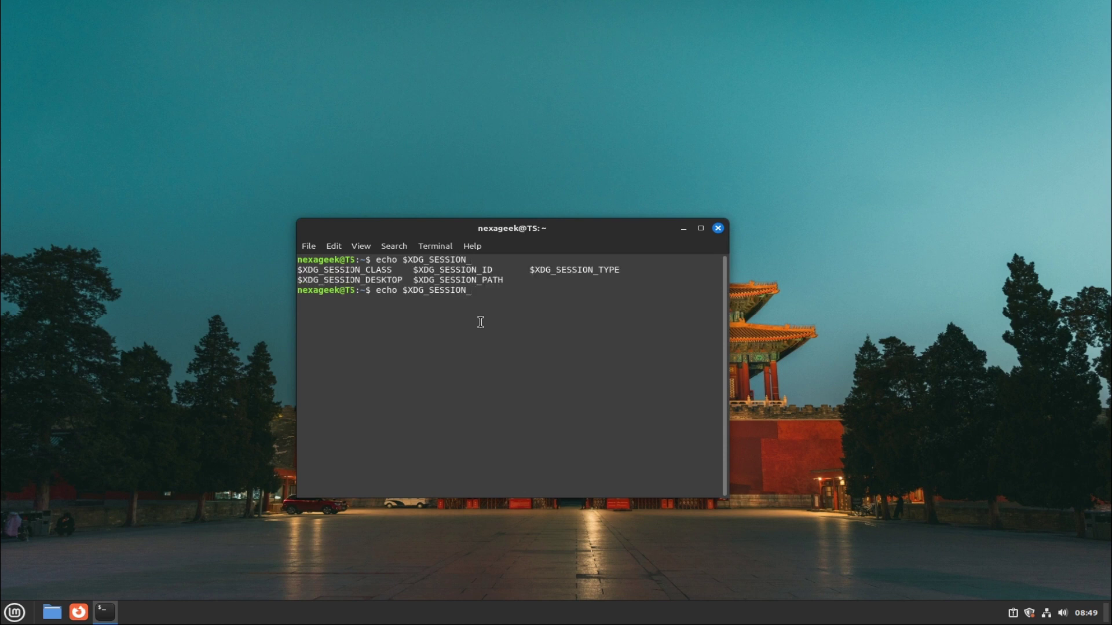
pyautogui.write('TY')
pyautogui.press('Tab')
pyautogui.press('Return')
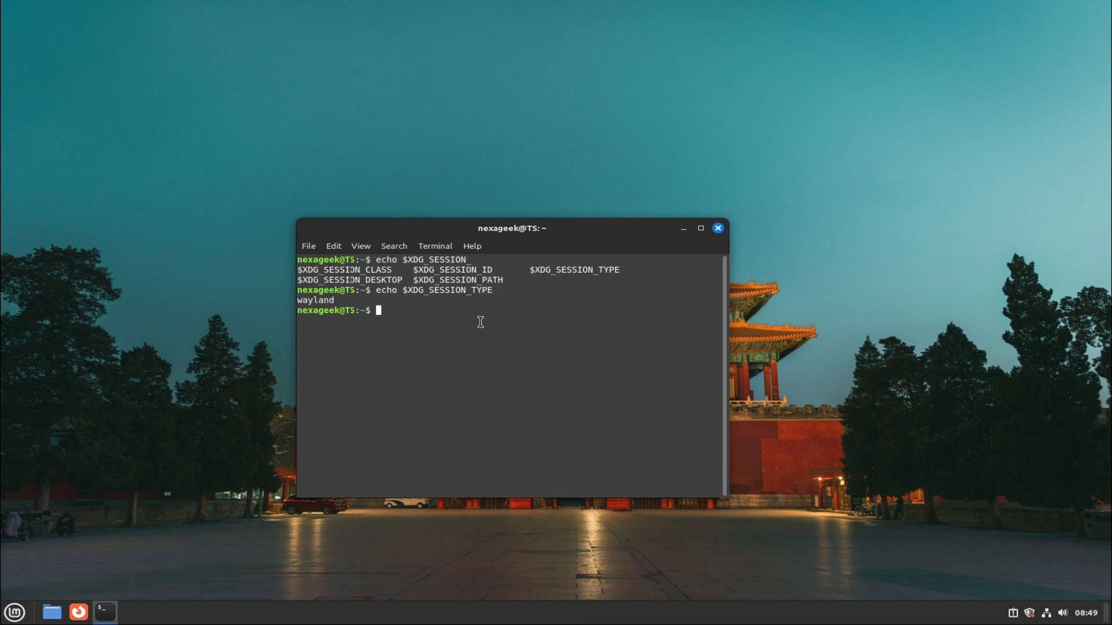
pyautogui.tripleClick(335, 299)
pyautogui.click(341, 300)
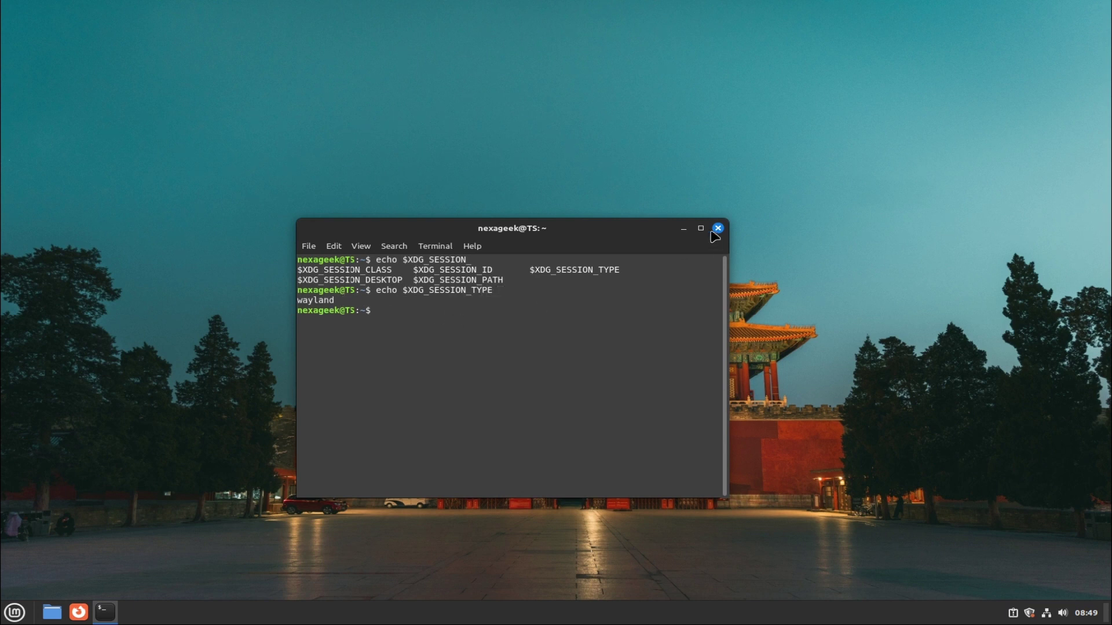